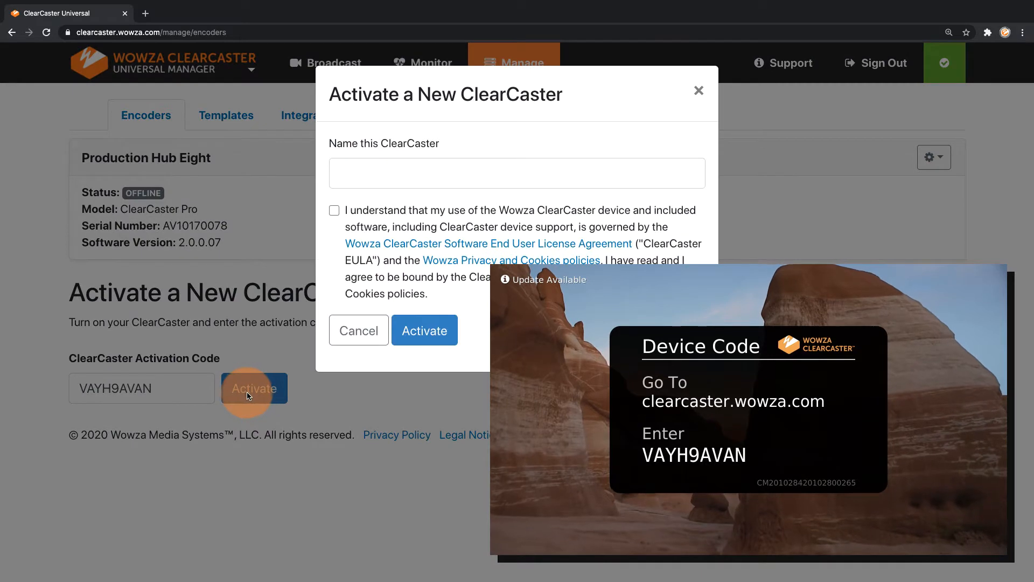
- Activate the new ClearCaster under the name "Denver HQ" with the license terms accepted, and apply its available software update
{"action": "left_click", "coordinate": [334, 210]}
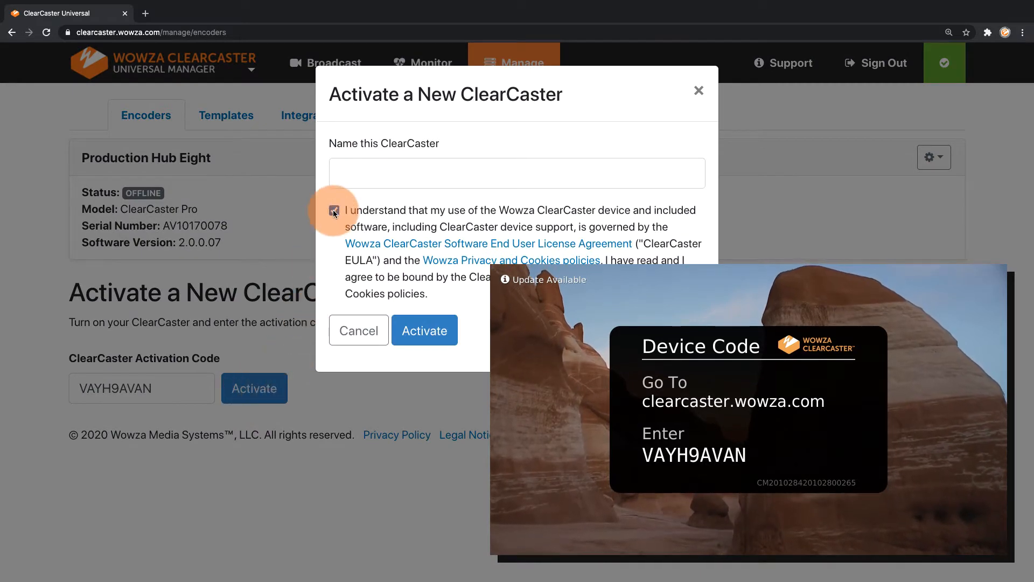
{"action": "left_click", "coordinate": [350, 172]}
{"action": "type", "text": "Denver"}
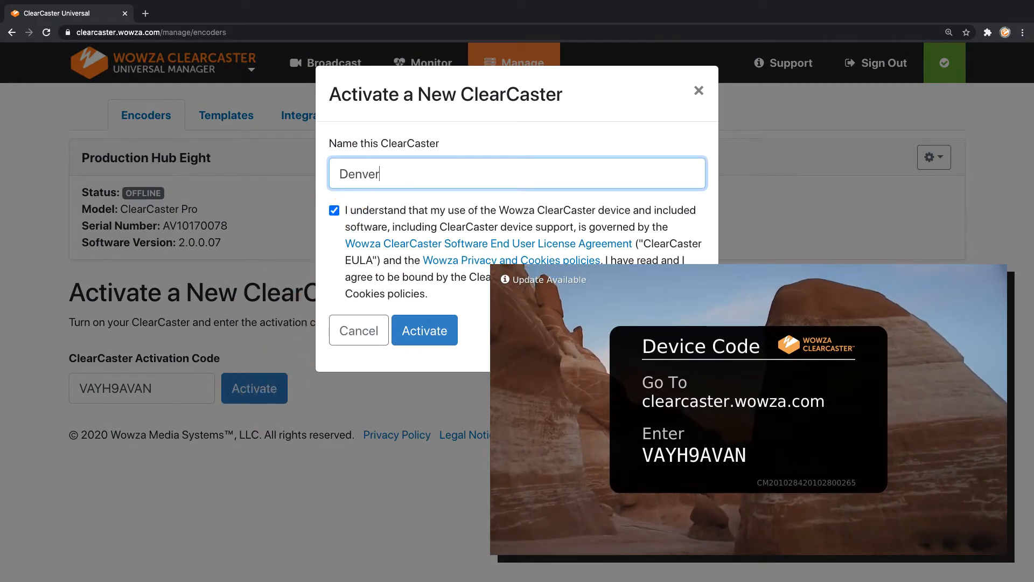
{"action": "type", "text": " HQ"}
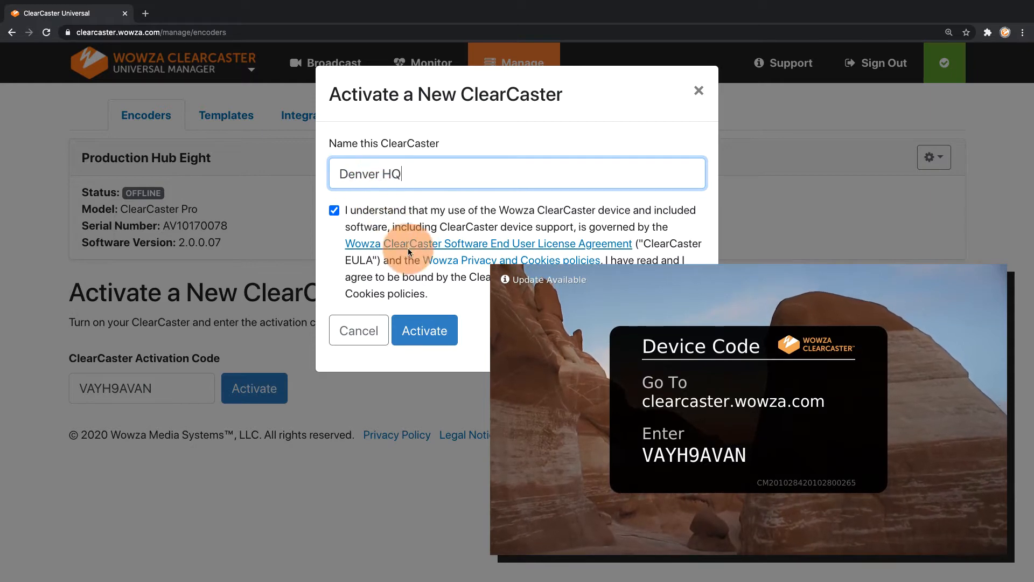
{"action": "left_click", "coordinate": [423, 330]}
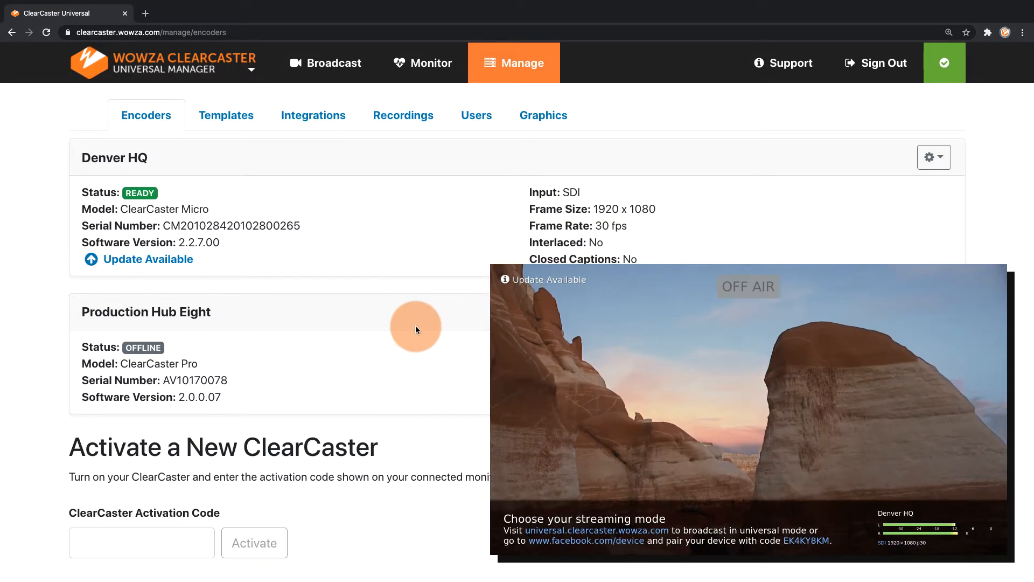
{"action": "left_click", "coordinate": [164, 262]}
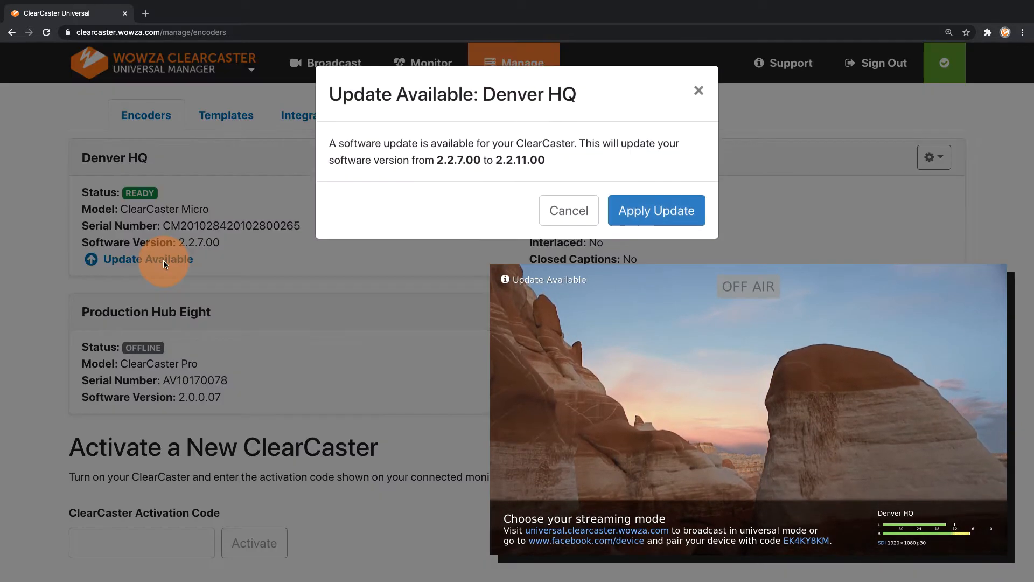
{"action": "left_click", "coordinate": [616, 216]}
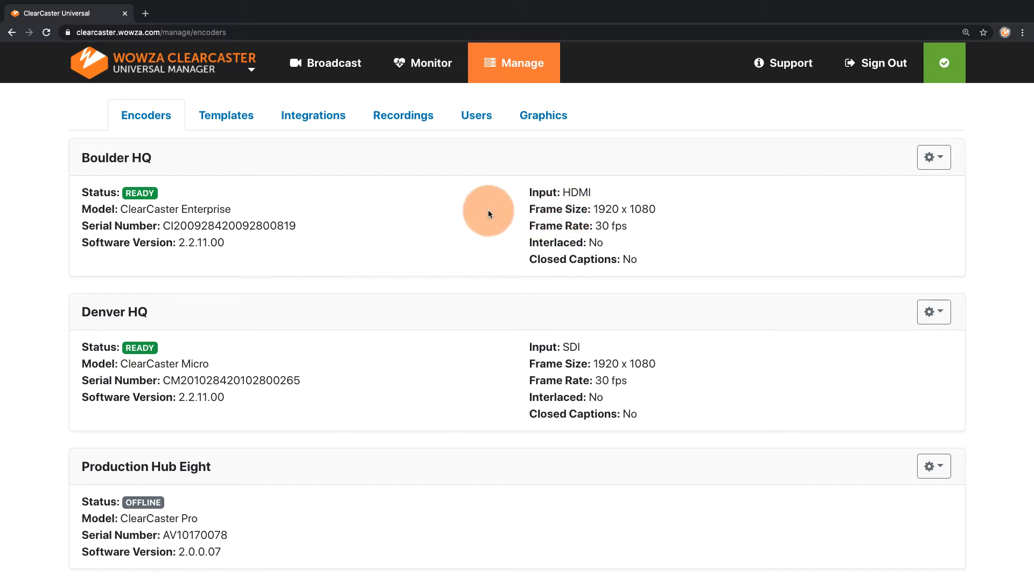
- Start adding a Wowza Streaming Cloud API key integration and enter the account holder's full name as its name
{"action": "left_click", "coordinate": [326, 121]}
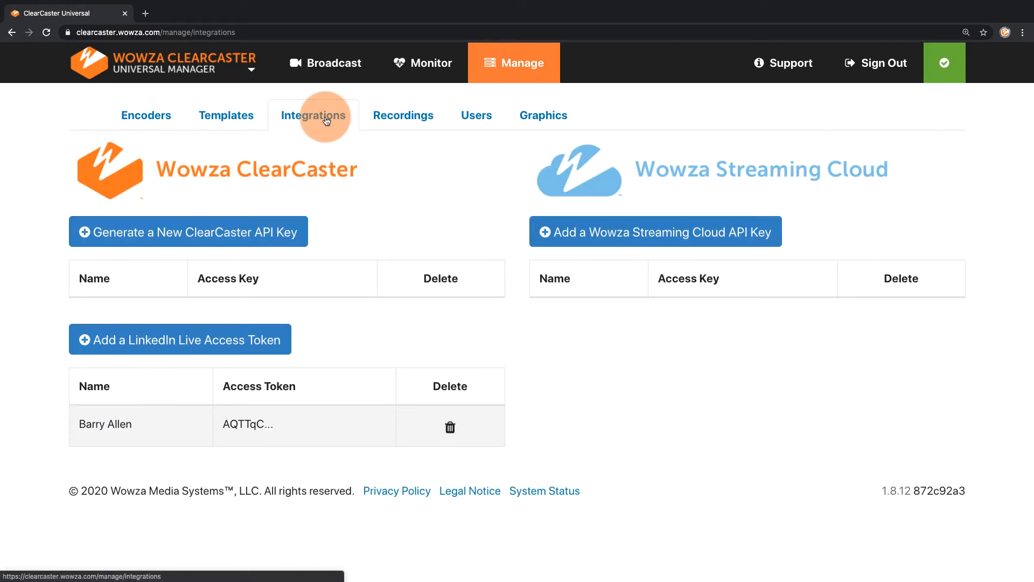
{"action": "left_click", "coordinate": [572, 239]}
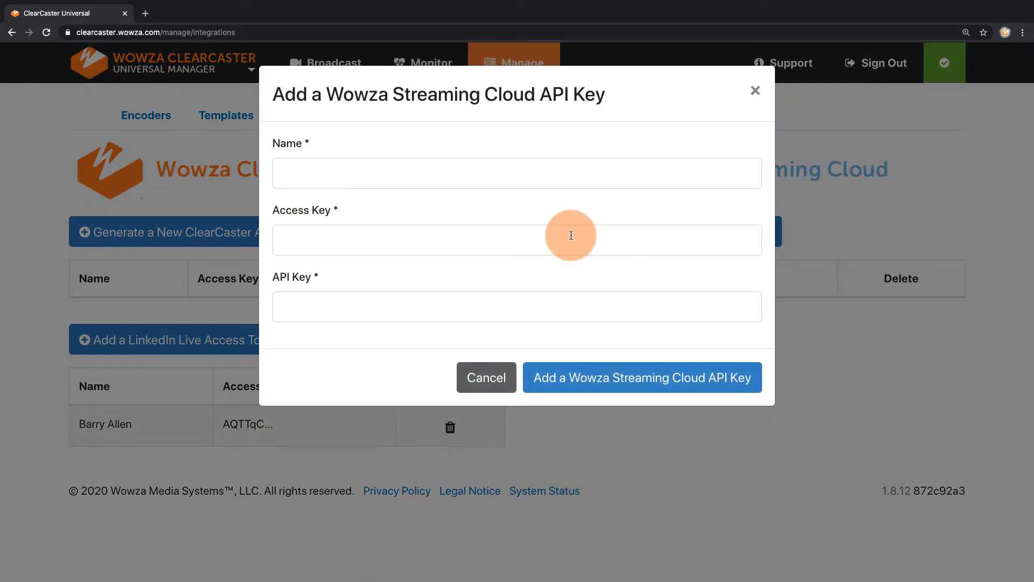
{"action": "left_click", "coordinate": [517, 179]}
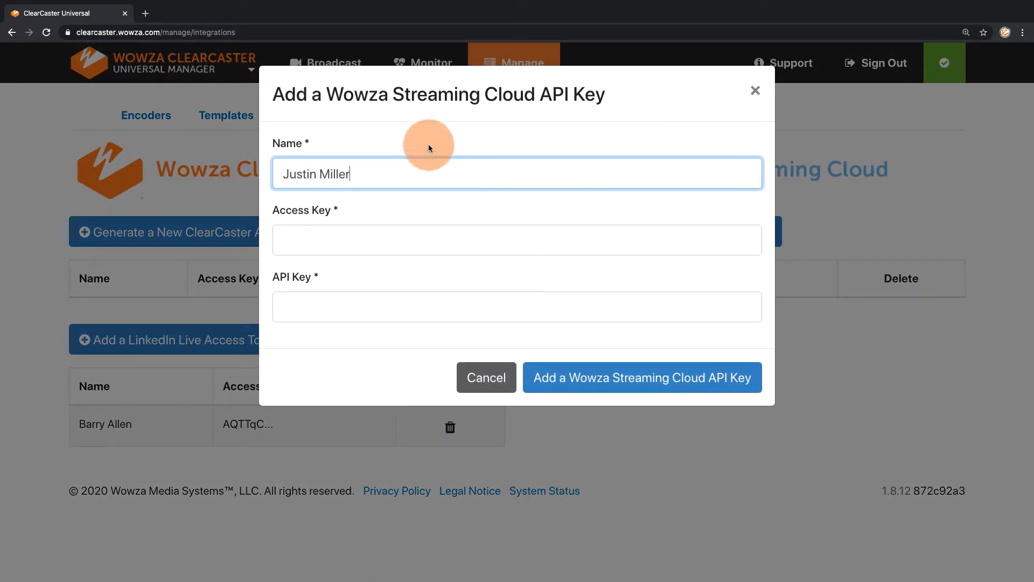
- Copy the account's API key from the API access page of Wowza Streaming Cloud into the ClearCaster integration's API Key field
{"action": "left_click", "coordinate": [146, 14]}
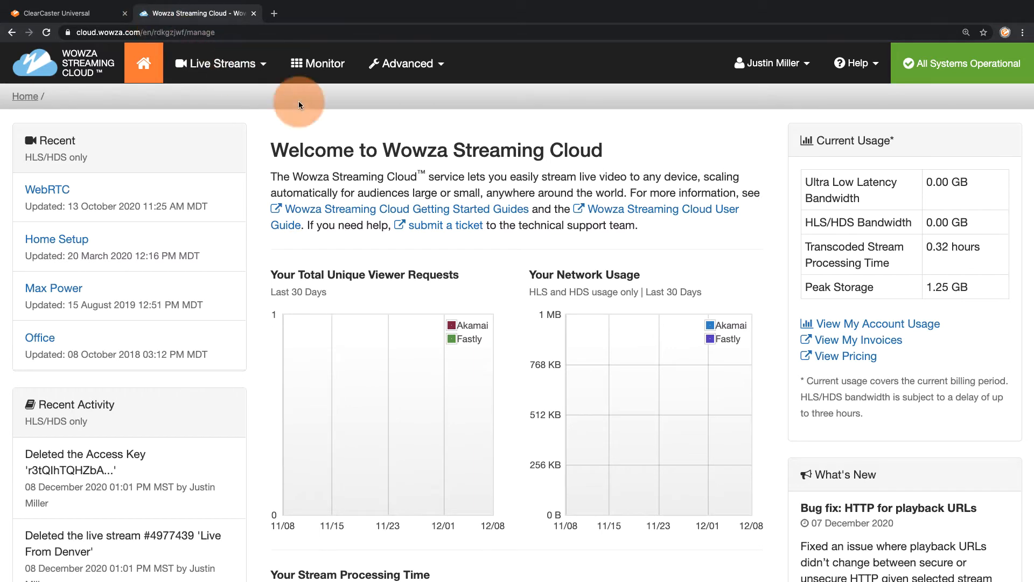
{"action": "left_click", "coordinate": [802, 64]}
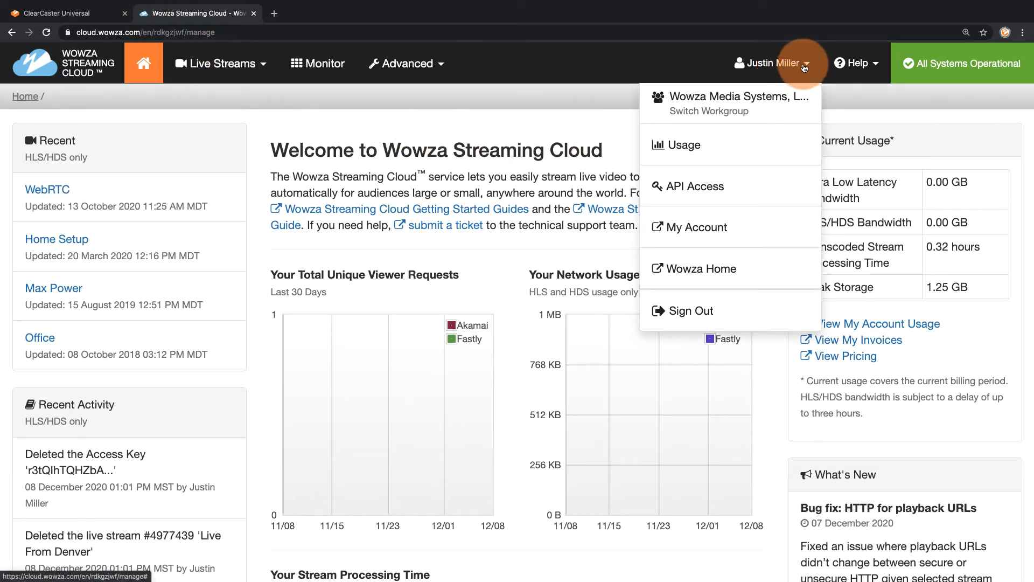
{"action": "left_click", "coordinate": [721, 194]}
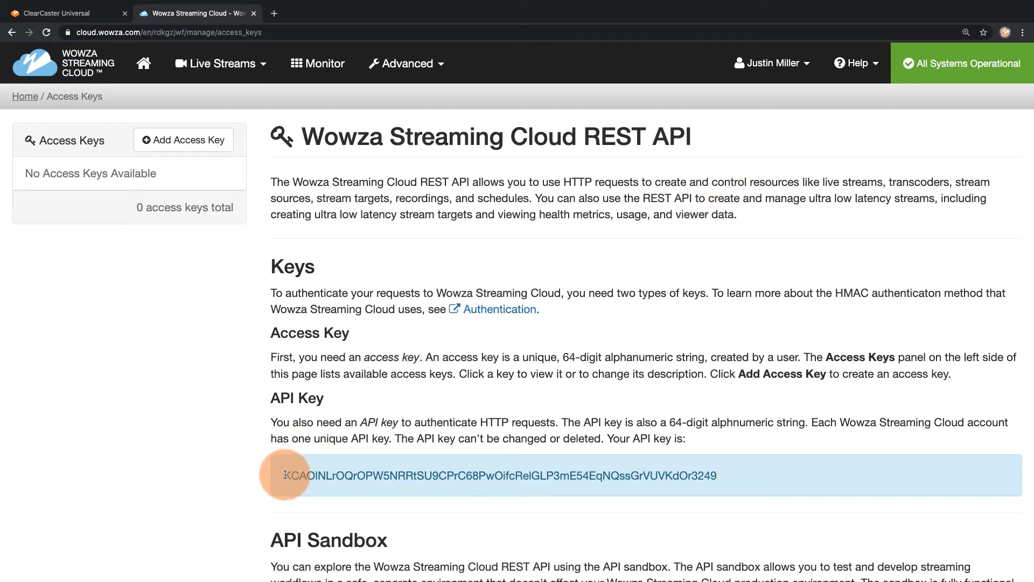
{"action": "left_click_drag", "start_coordinate": [285, 475], "coordinate": [724, 473]}
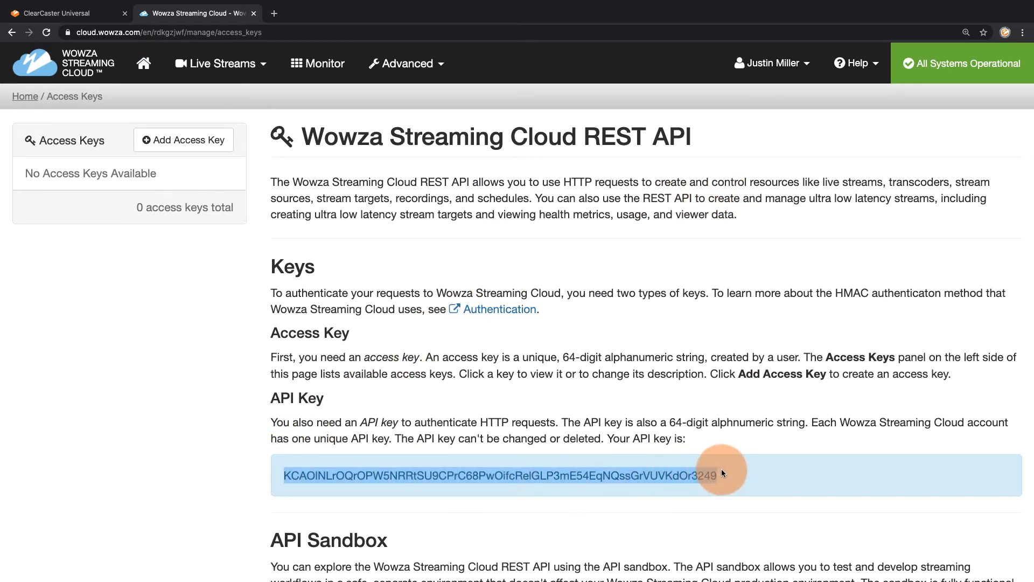
{"action": "left_click", "coordinate": [90, 14]}
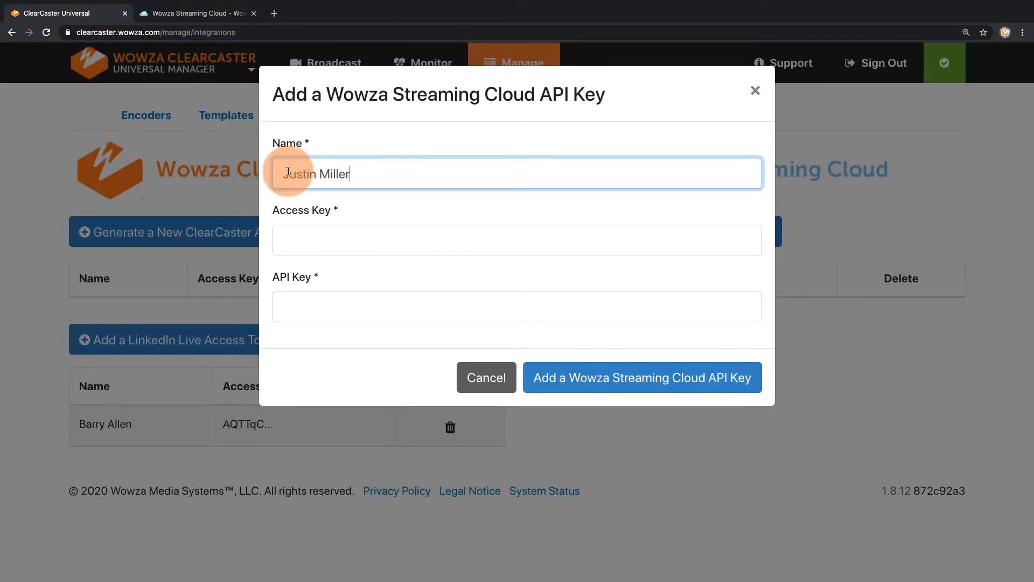
{"action": "left_click", "coordinate": [296, 304]}
{"action": "key", "text": "ctrl+v"}
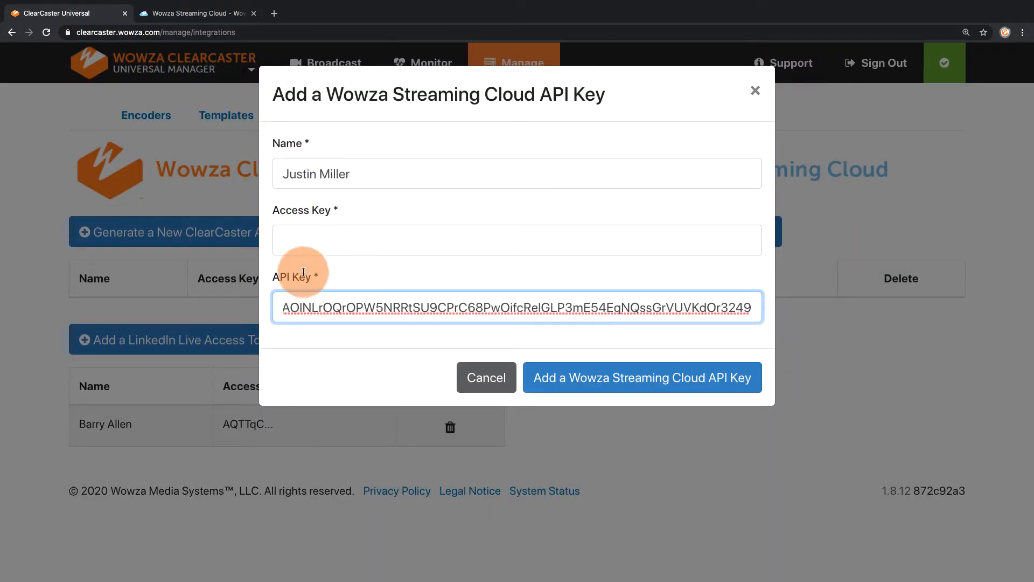
- Switch to Wowza Streaming Cloud and create an enabled access key with the description "ClearCaster"
{"action": "left_click", "coordinate": [208, 18]}
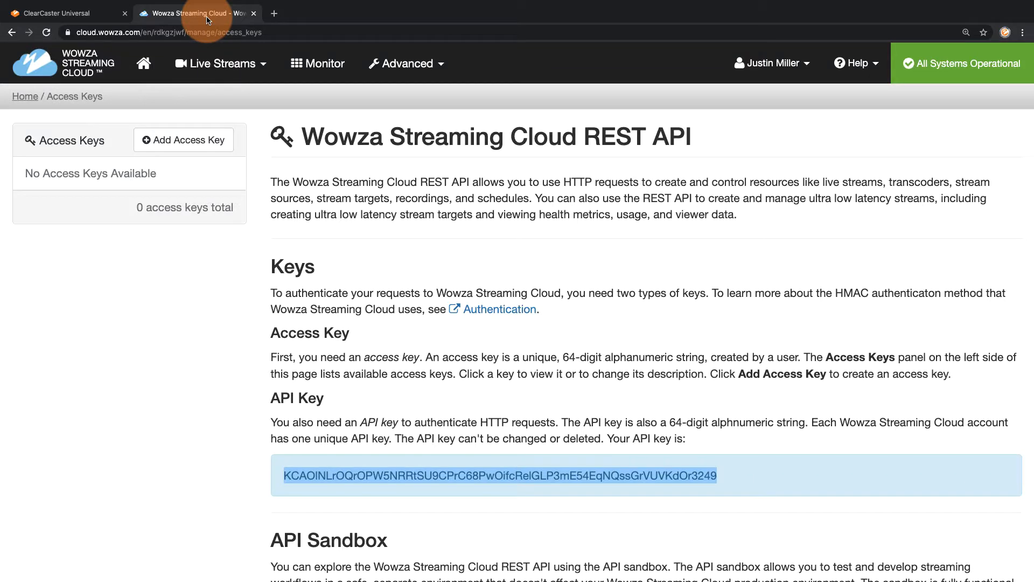
{"action": "left_click", "coordinate": [195, 142]}
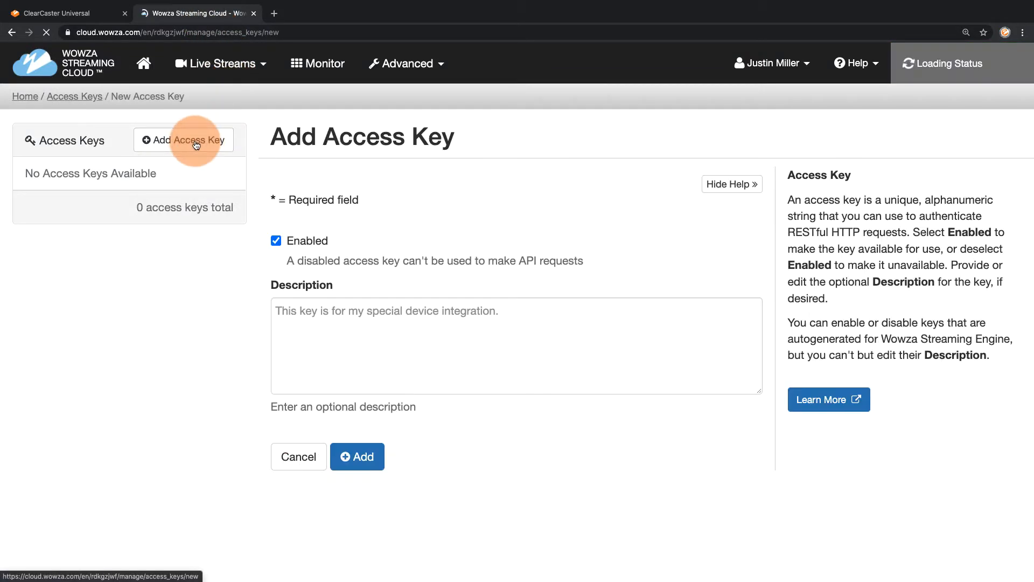
{"action": "left_click", "coordinate": [330, 323]}
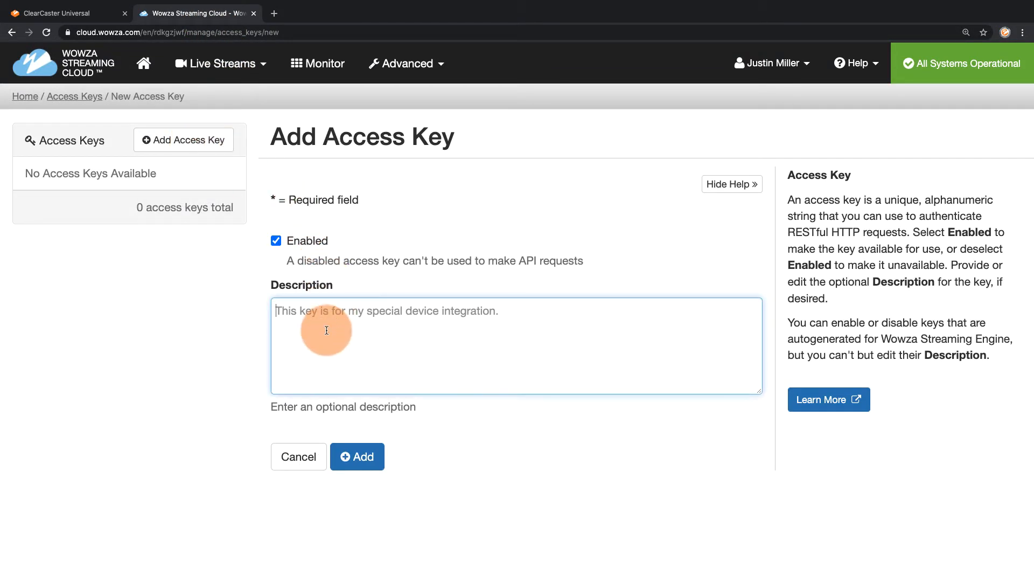
{"action": "type", "text": "ClearCaster"}
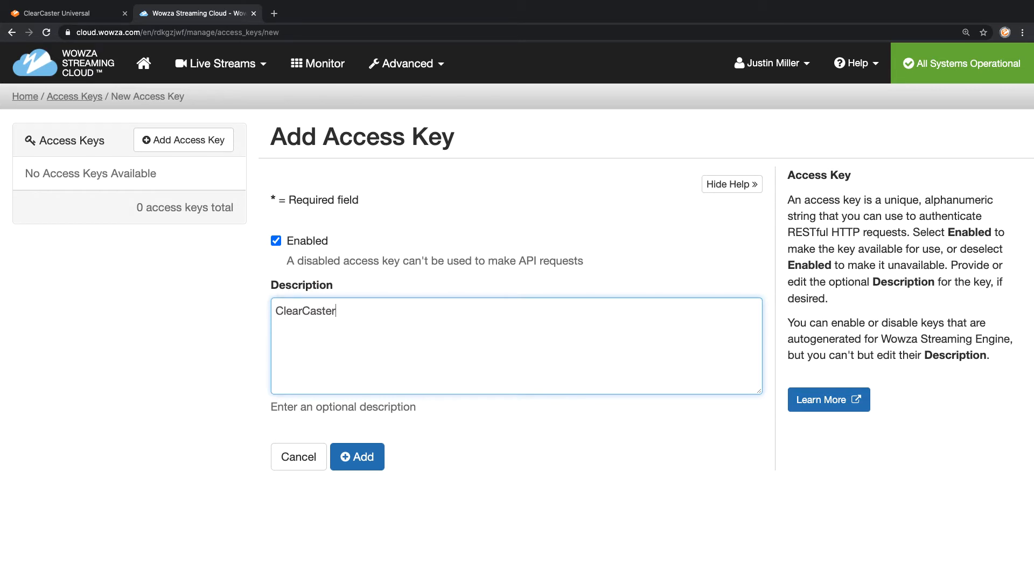
{"action": "left_click", "coordinate": [355, 456]}
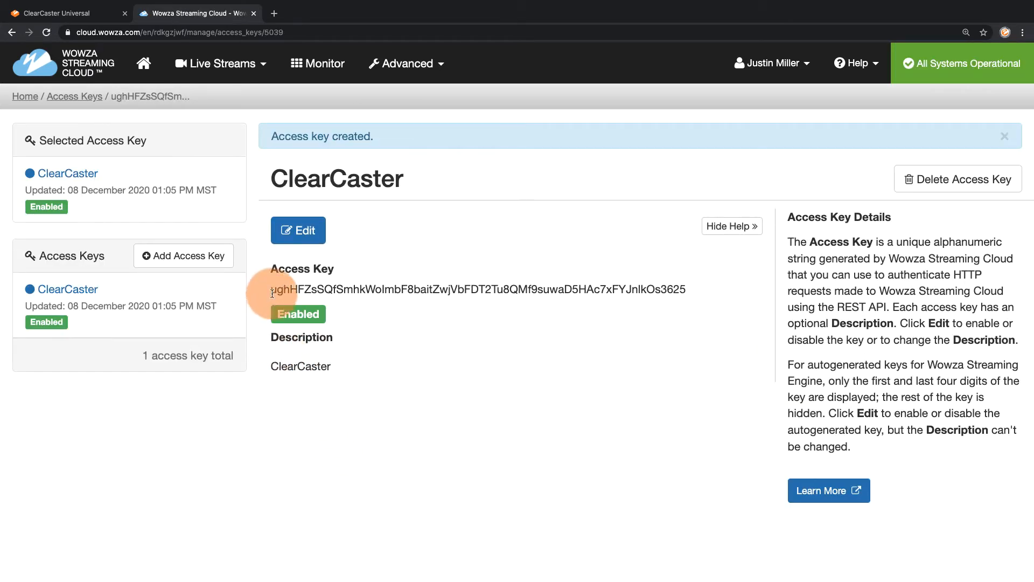
- Copy the new access key into the Access Key field of the ClearCaster integration and add the Wowza Streaming Cloud API key
{"action": "left_click_drag", "start_coordinate": [271, 289], "coordinate": [686, 289]}
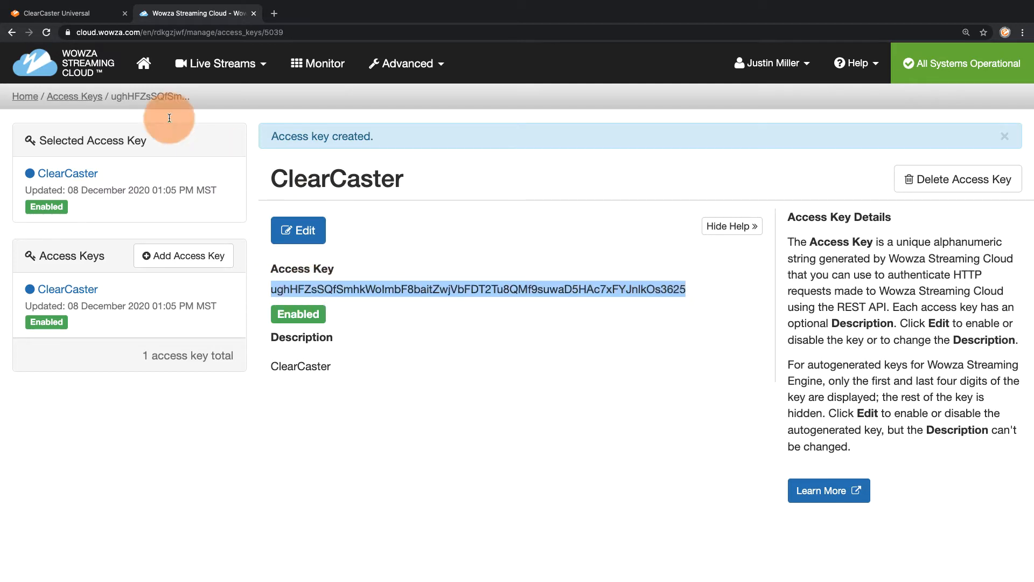
{"action": "left_click", "coordinate": [86, 9]}
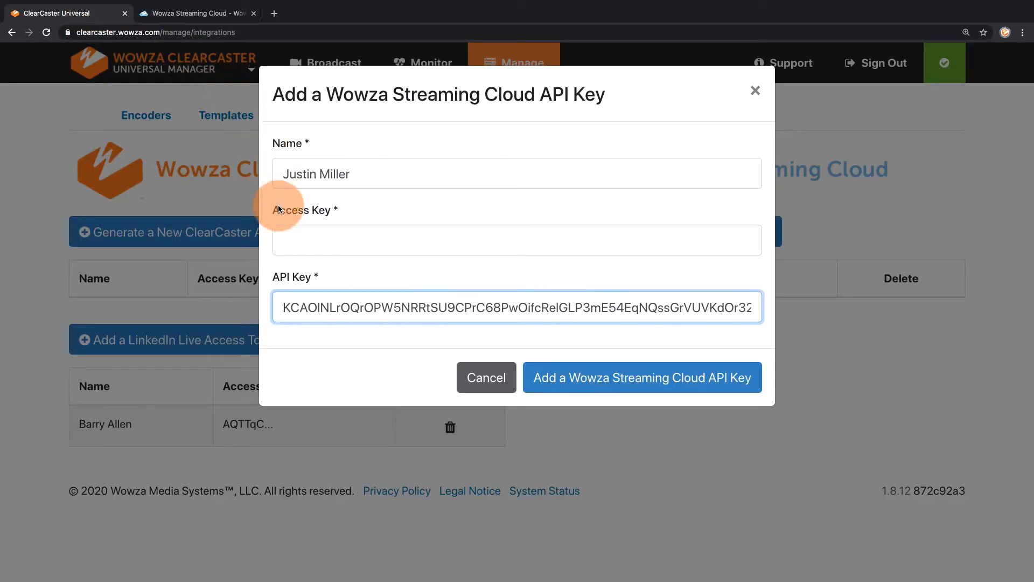
{"action": "left_click", "coordinate": [284, 238]}
{"action": "key", "text": "super+v"}
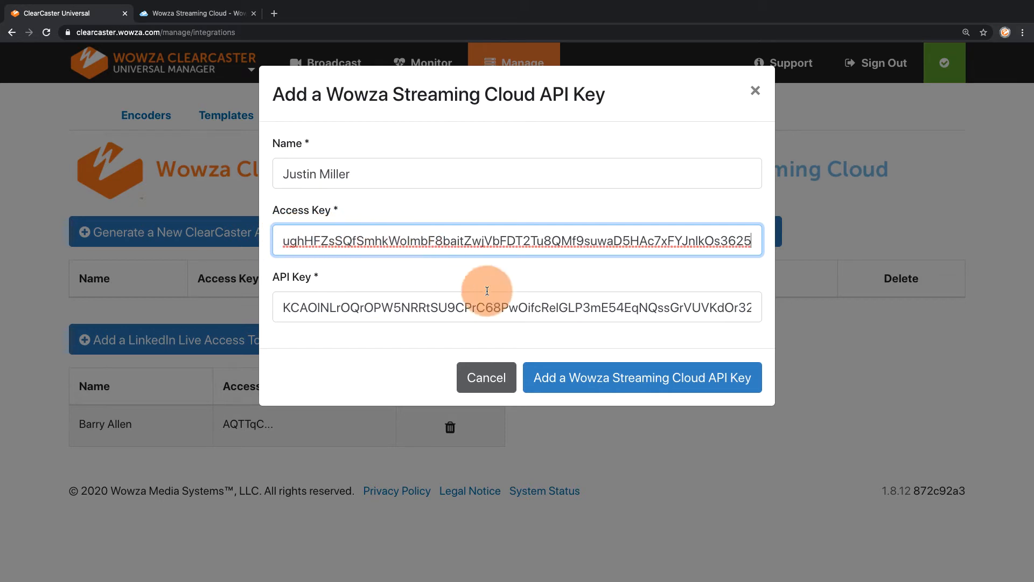
{"action": "left_click", "coordinate": [558, 380]}
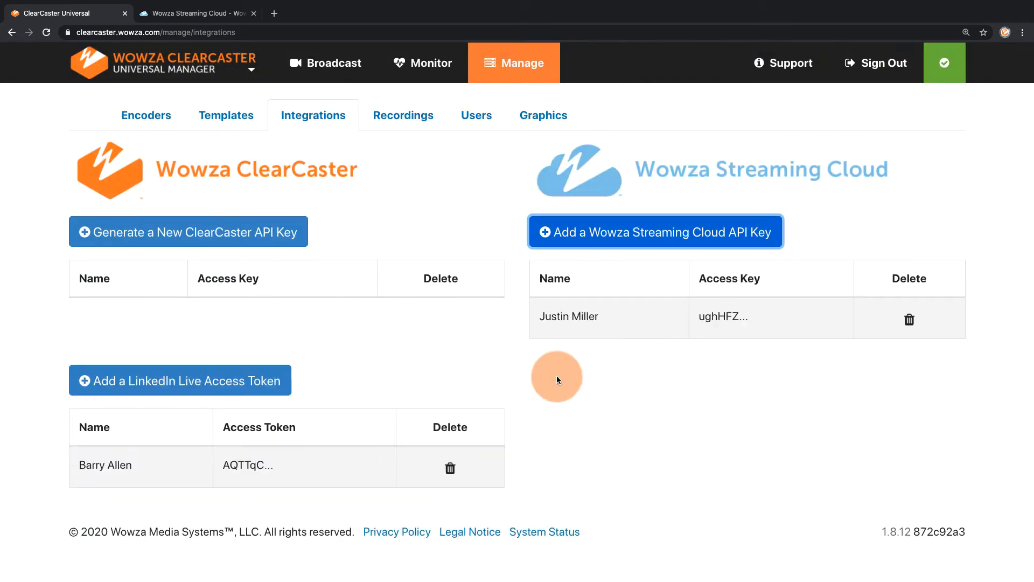
- In Wowza Streaming Cloud, set up a new live stream named "Live From Denver" with US West (California) as the broadcast location
{"action": "left_click", "coordinate": [223, 13]}
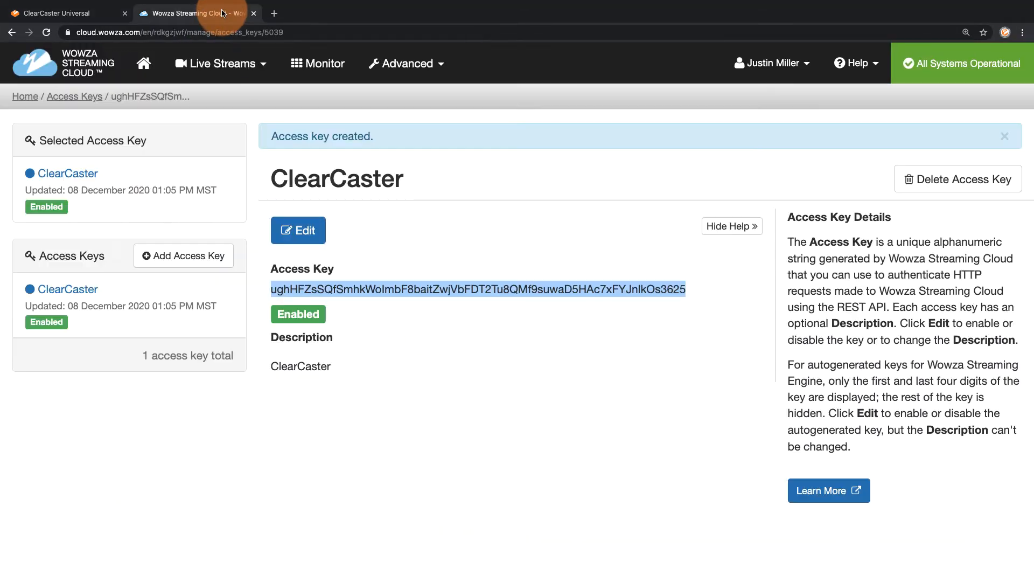
{"action": "left_click", "coordinate": [263, 69]}
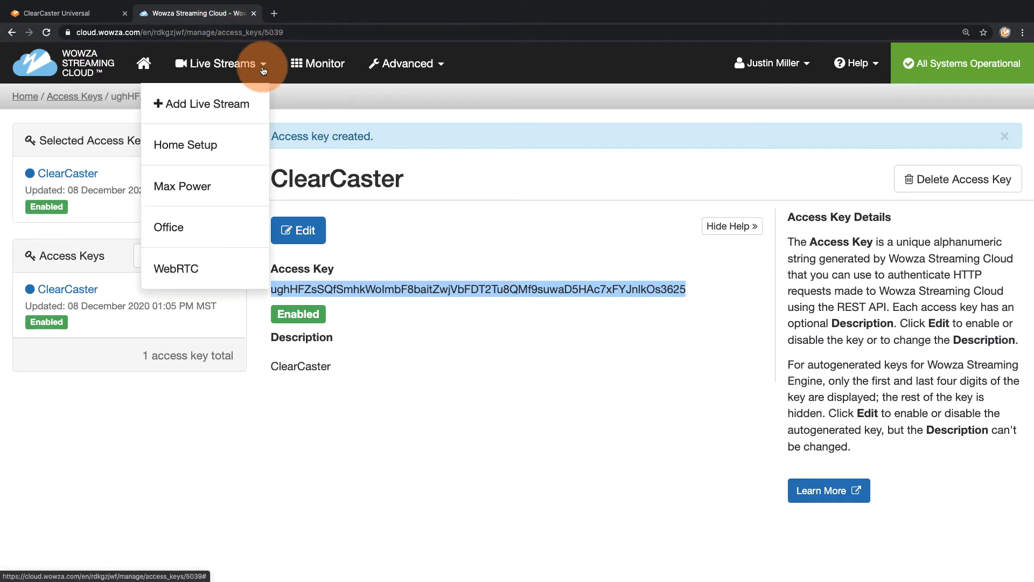
{"action": "left_click", "coordinate": [208, 102]}
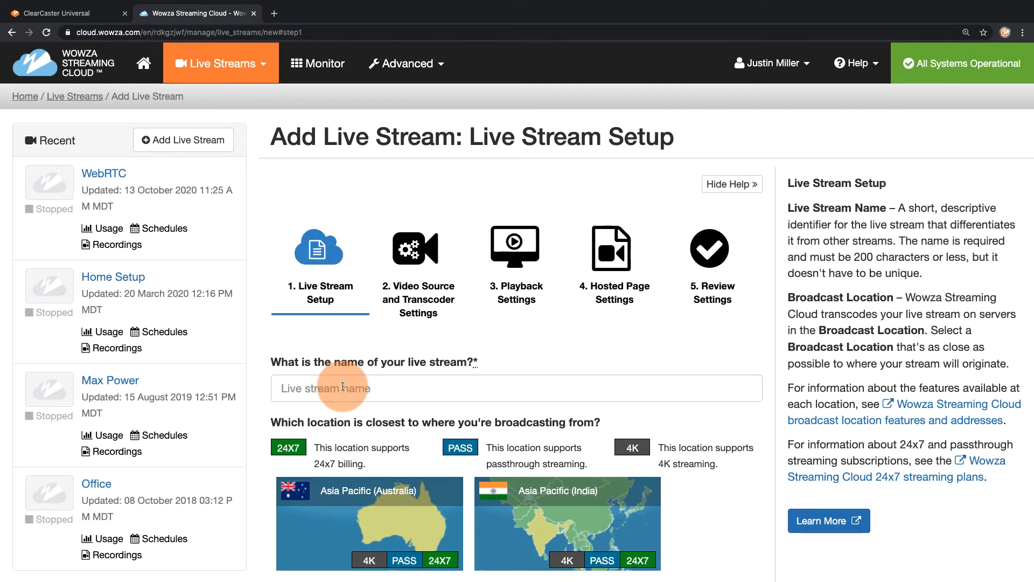
{"action": "left_click", "coordinate": [343, 389]}
{"action": "type", "text": "Live From Denver"}
{"action": "scroll", "coordinate": [397, 392], "scroll_direction": "down", "scroll_amount": 15}
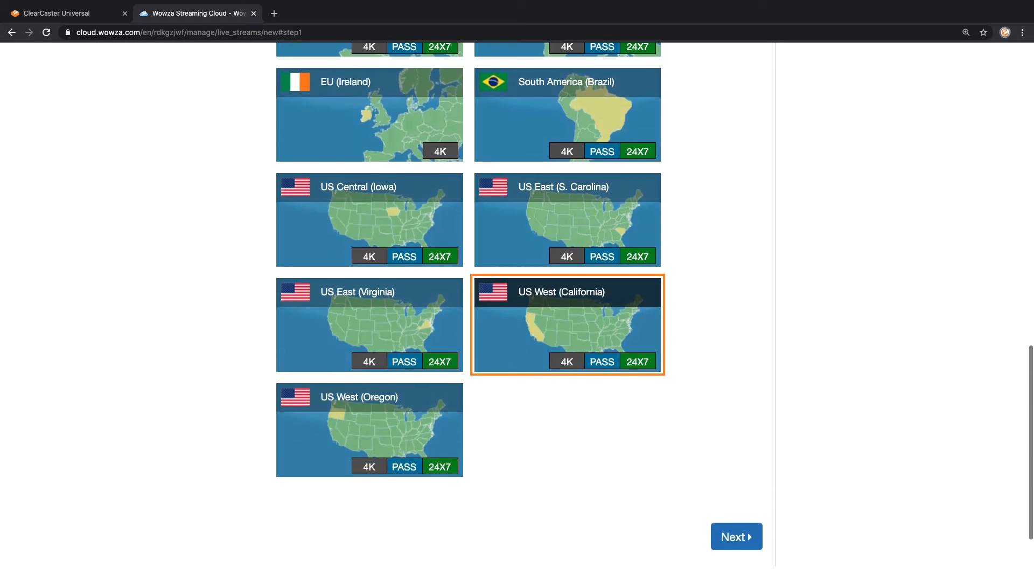
{"action": "left_click", "coordinate": [397, 392]}
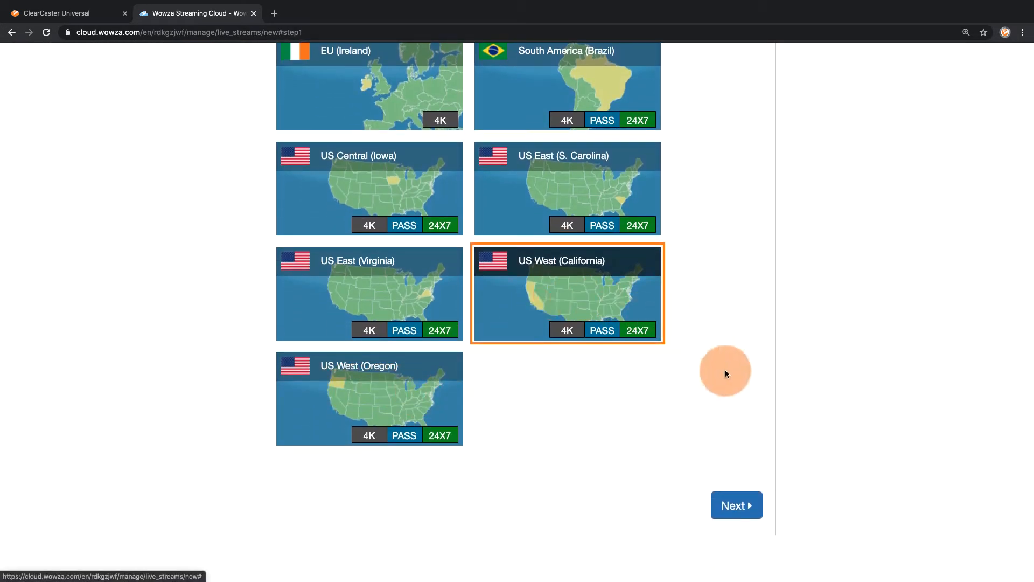
{"action": "left_click", "coordinate": [735, 502]}
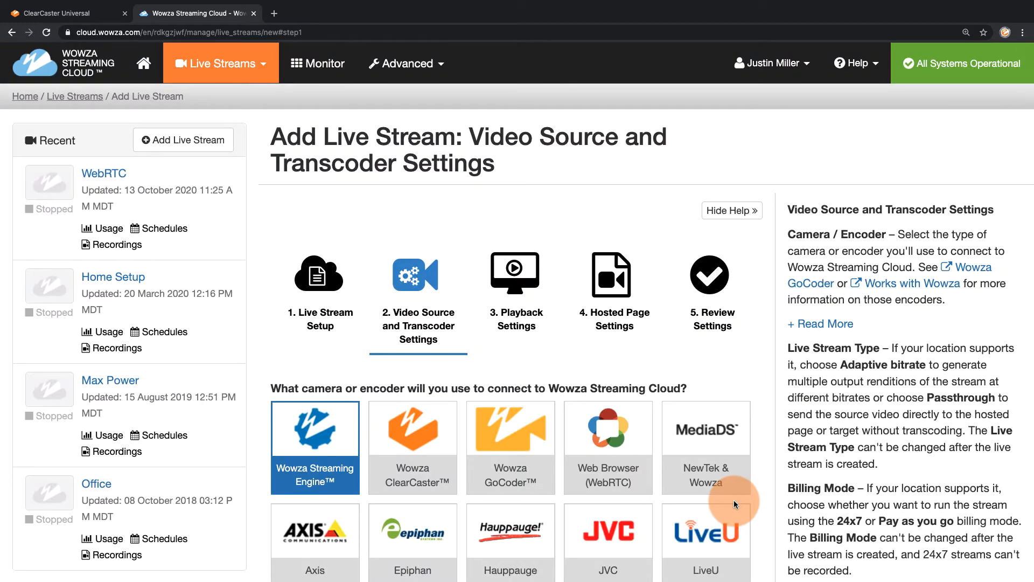
- Choose Wowza ClearCaster as the live stream's encoder, with reduced-latency HLS enabled and a 1920 x 1080 frame size
{"action": "left_click", "coordinate": [391, 449]}
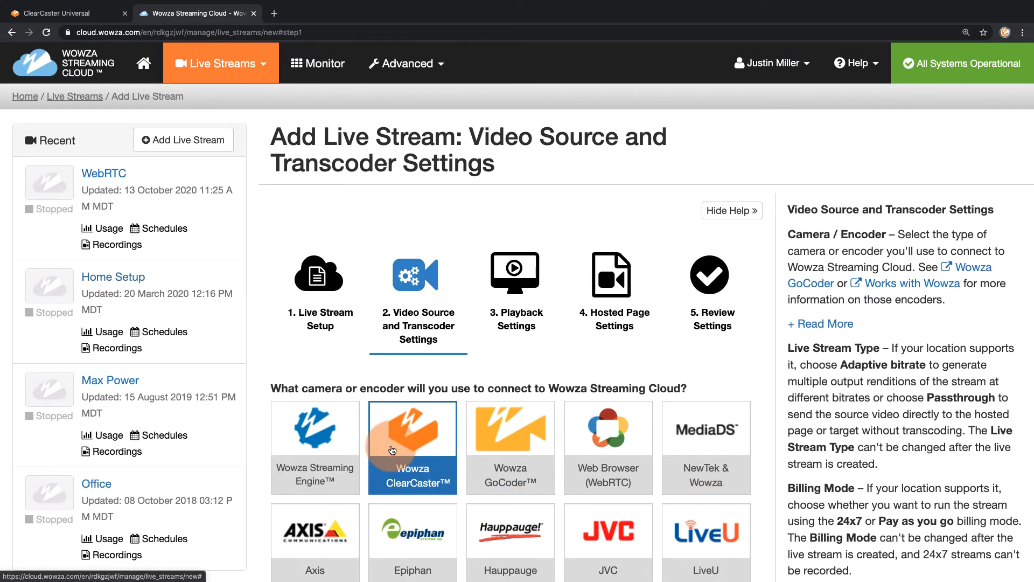
{"action": "scroll", "coordinate": [392, 450], "scroll_direction": "down", "scroll_amount": 15}
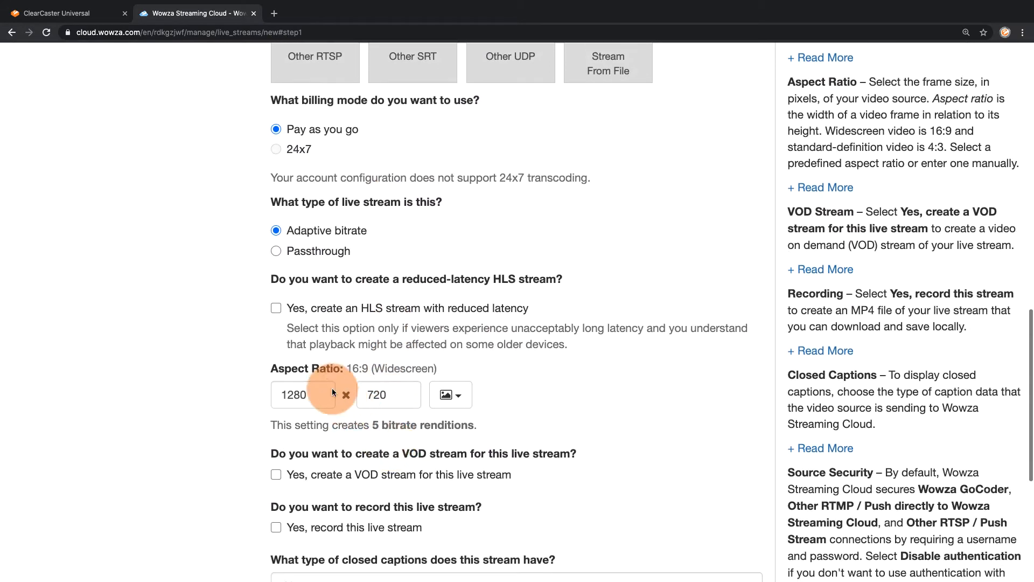
{"action": "left_click", "coordinate": [277, 308]}
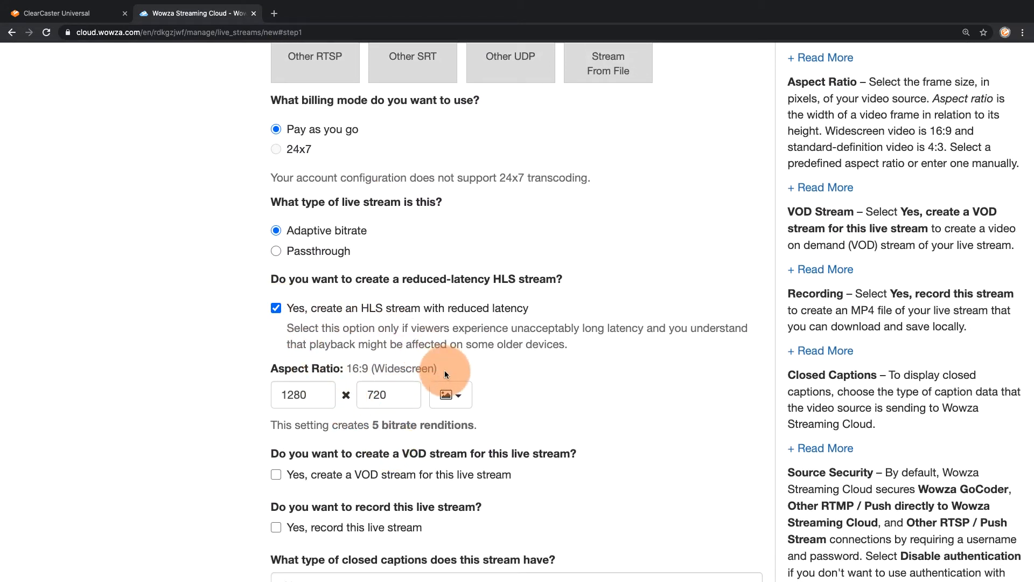
{"action": "left_click", "coordinate": [458, 396]}
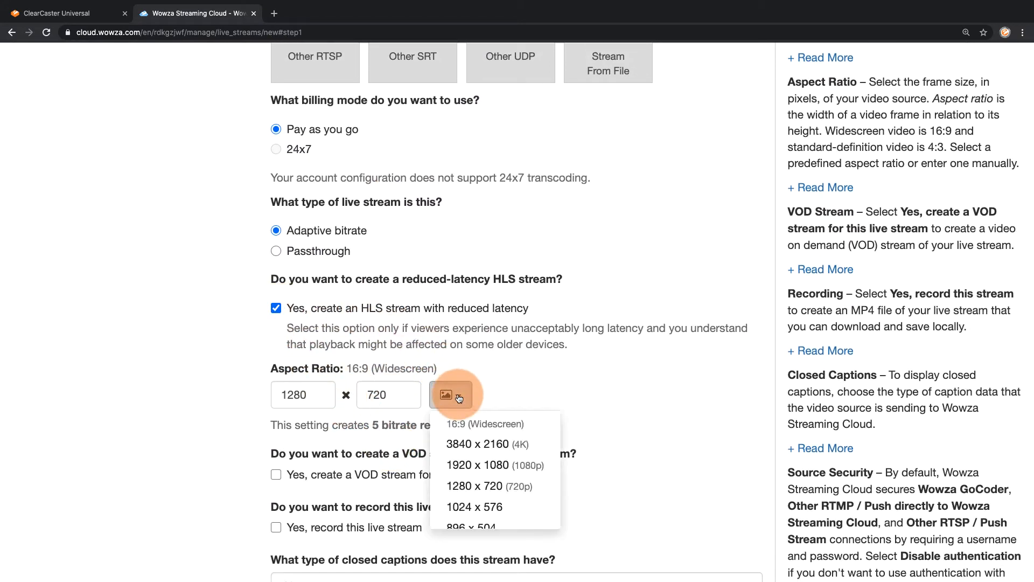
{"action": "left_click", "coordinate": [490, 465]}
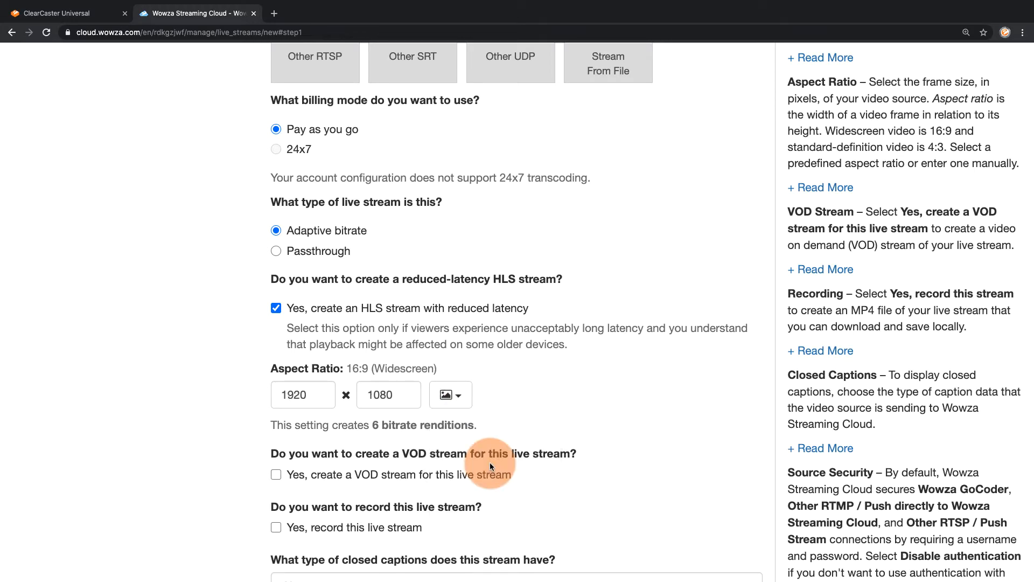
- Keep the default recording, caption, player and hosted page settings and finish creating the live stream
{"action": "scroll", "coordinate": [489, 462], "scroll_direction": "down", "scroll_amount": 5}
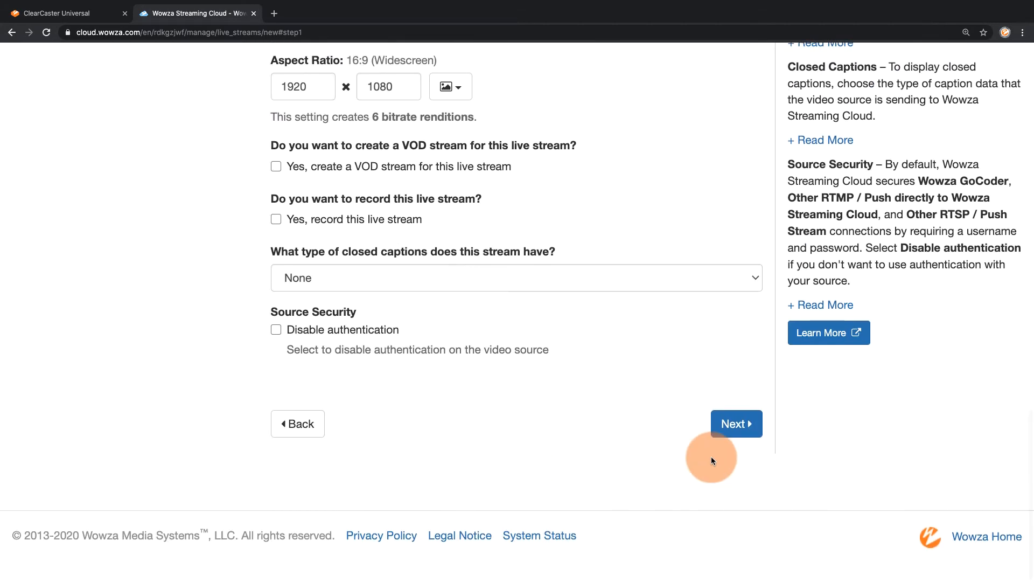
{"action": "left_click", "coordinate": [728, 422]}
{"action": "scroll", "coordinate": [728, 425], "scroll_direction": "down", "scroll_amount": 10}
{"action": "left_click", "coordinate": [732, 263]}
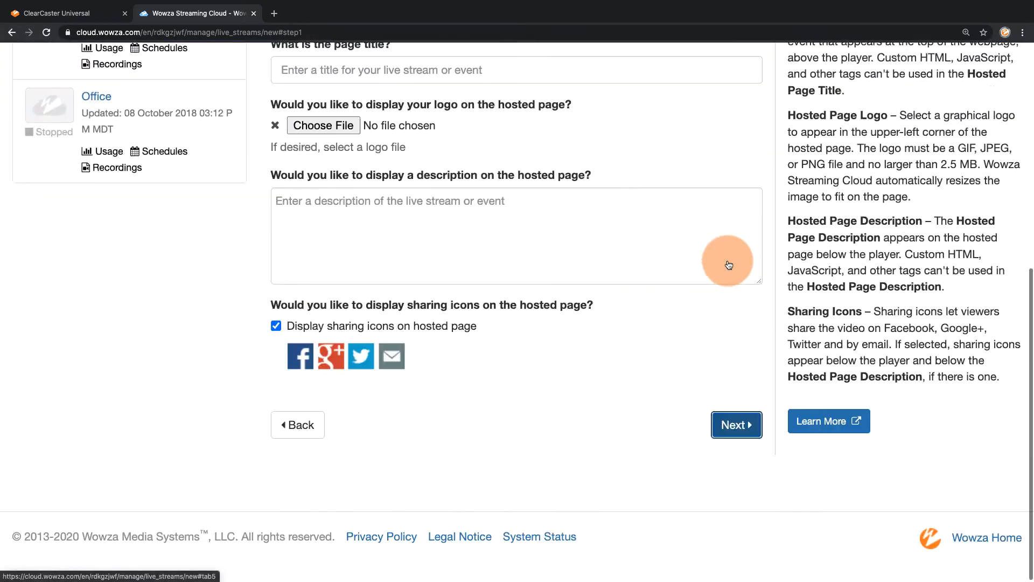
{"action": "left_click", "coordinate": [734, 353]}
{"action": "scroll", "coordinate": [735, 414], "scroll_direction": "down", "scroll_amount": 15}
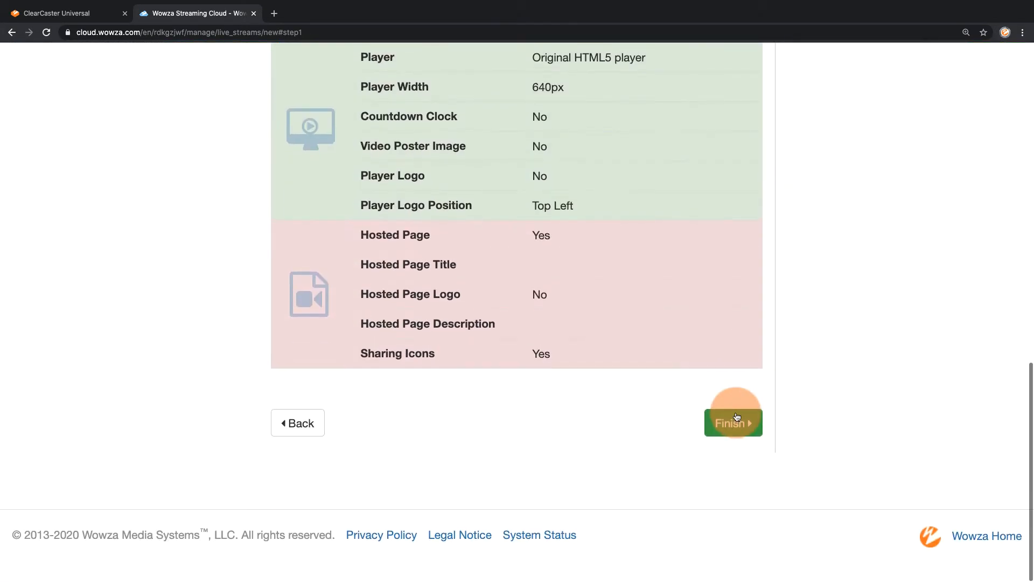
{"action": "left_click", "coordinate": [734, 424]}
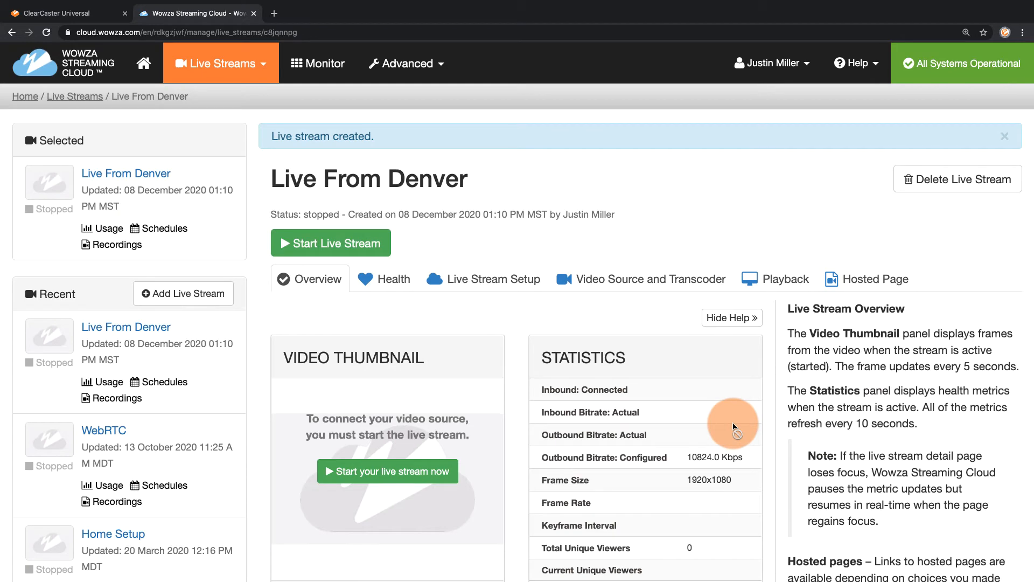
- Switch to ClearCaster Universal Manager and set up a new broadcast named "Live From Denver" on the Denver HQ encoder
{"action": "left_click", "coordinate": [79, 15]}
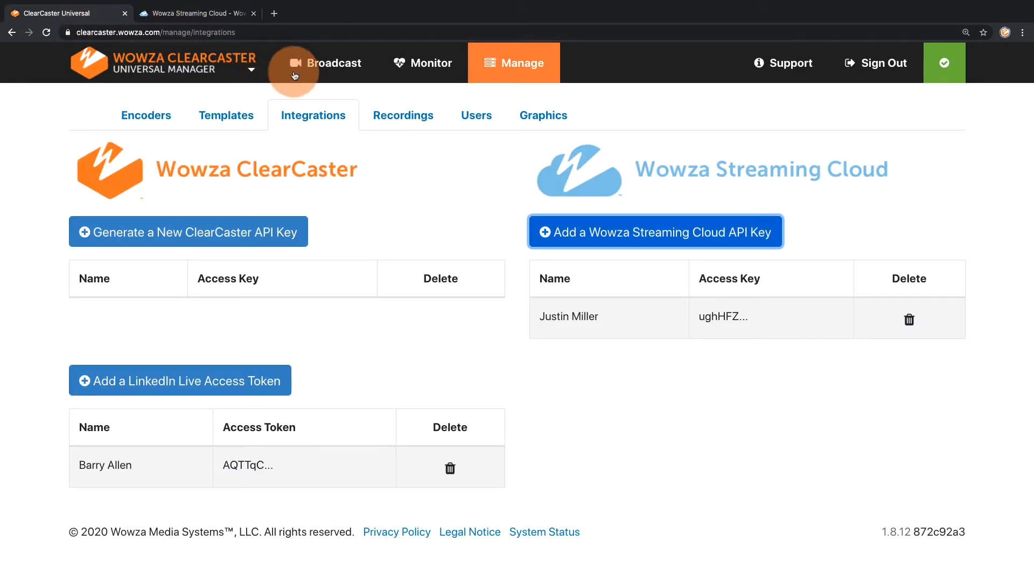
{"action": "left_click", "coordinate": [318, 64]}
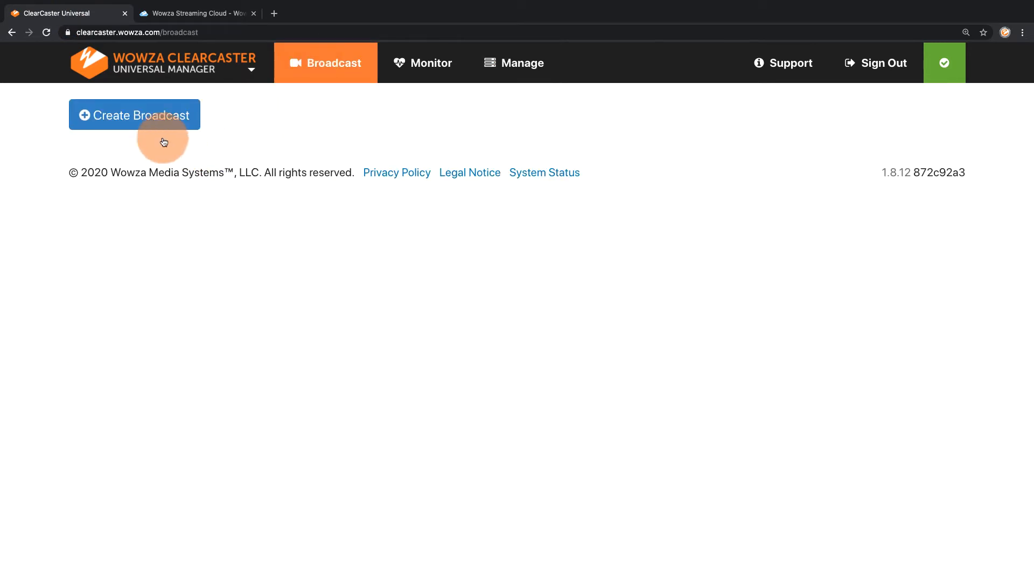
{"action": "left_click", "coordinate": [145, 117]}
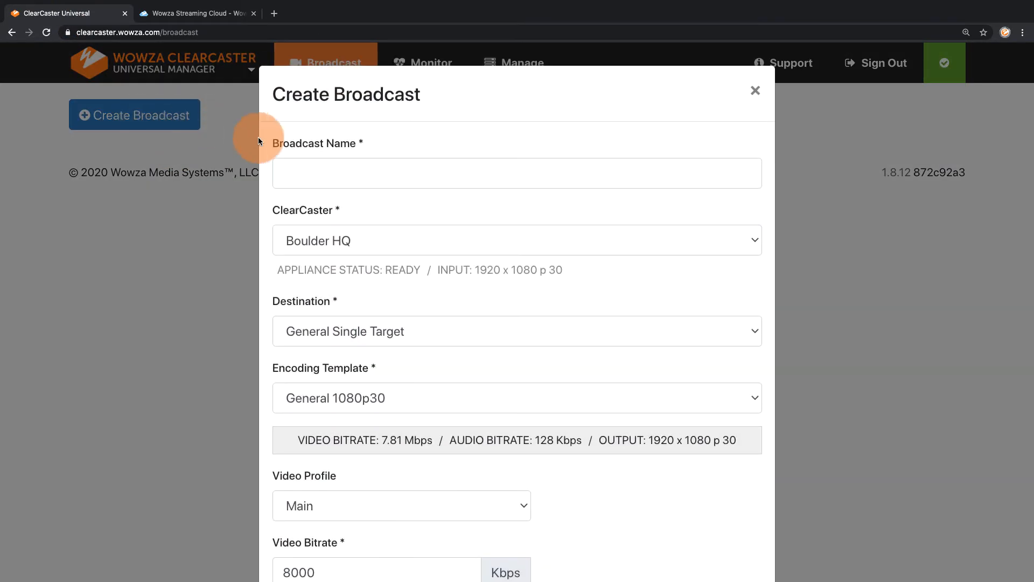
{"action": "left_click", "coordinate": [290, 175]}
{"action": "type", "text": "Live From Denver"}
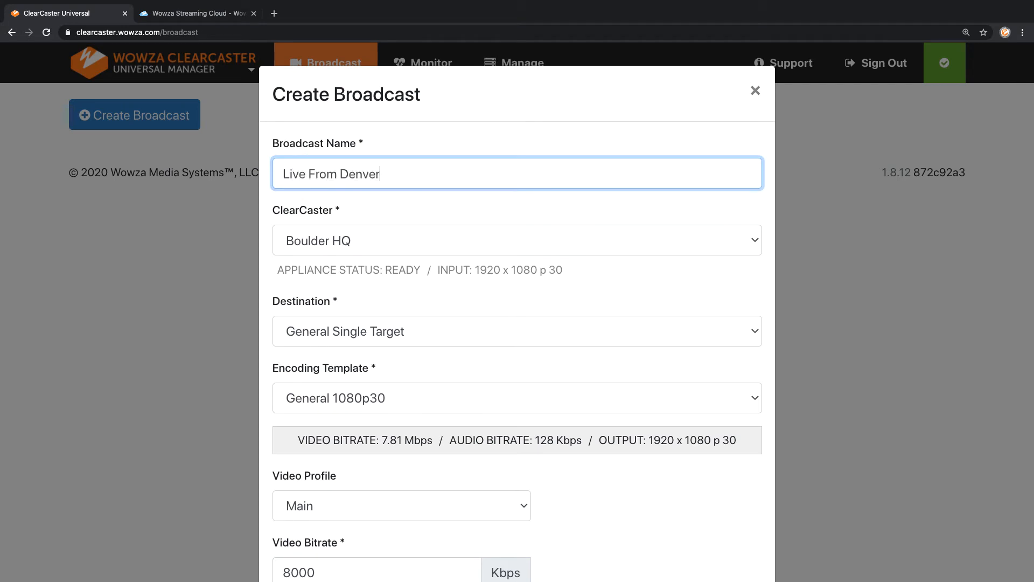
{"action": "left_click", "coordinate": [308, 210]}
{"action": "left_click", "coordinate": [305, 238]}
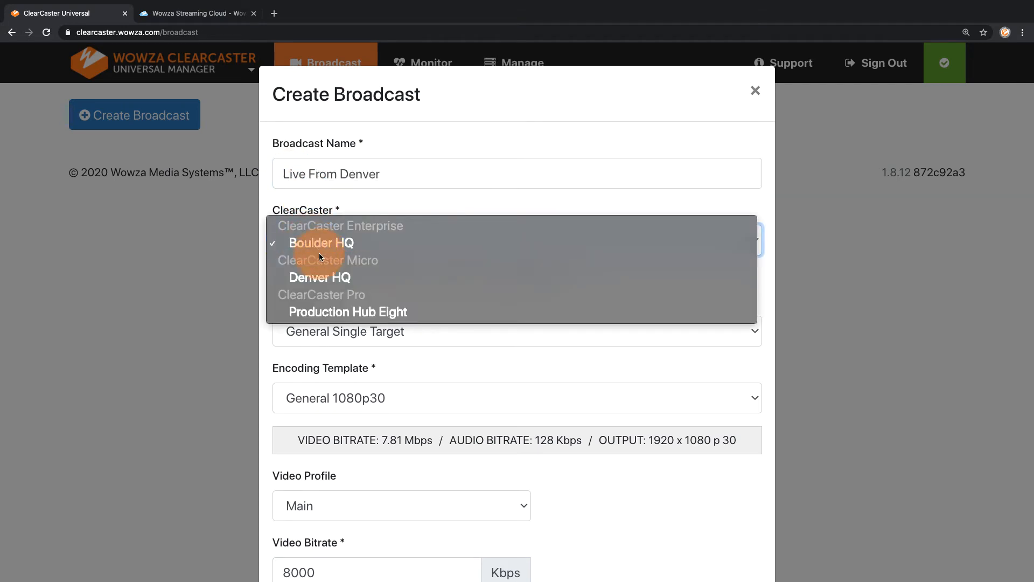
{"action": "left_click", "coordinate": [315, 276]}
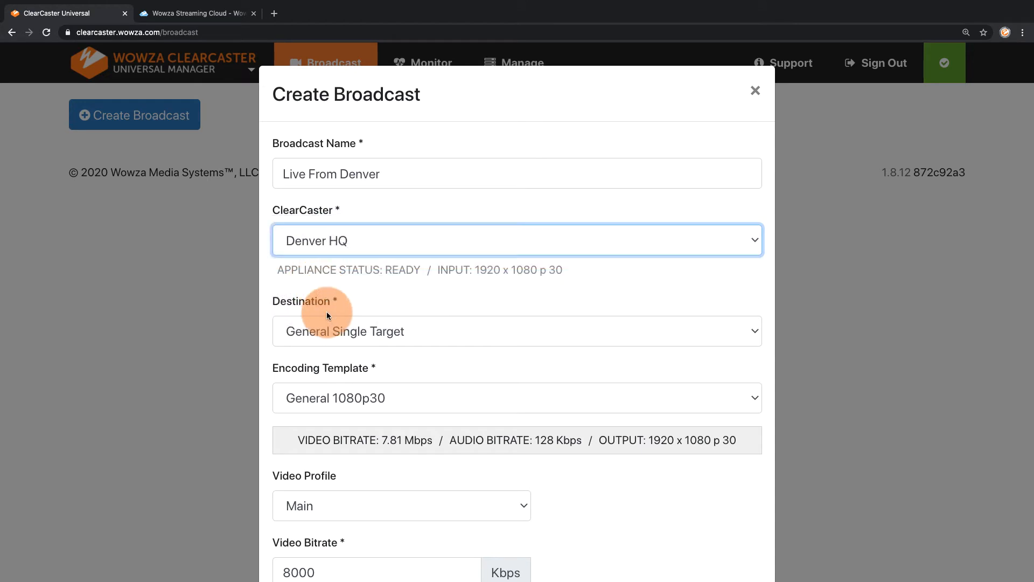
- Set the broadcast's destination to Wowza Streaming Cloud and choose "Live From Denver" as its live stream
{"action": "left_click", "coordinate": [321, 328]}
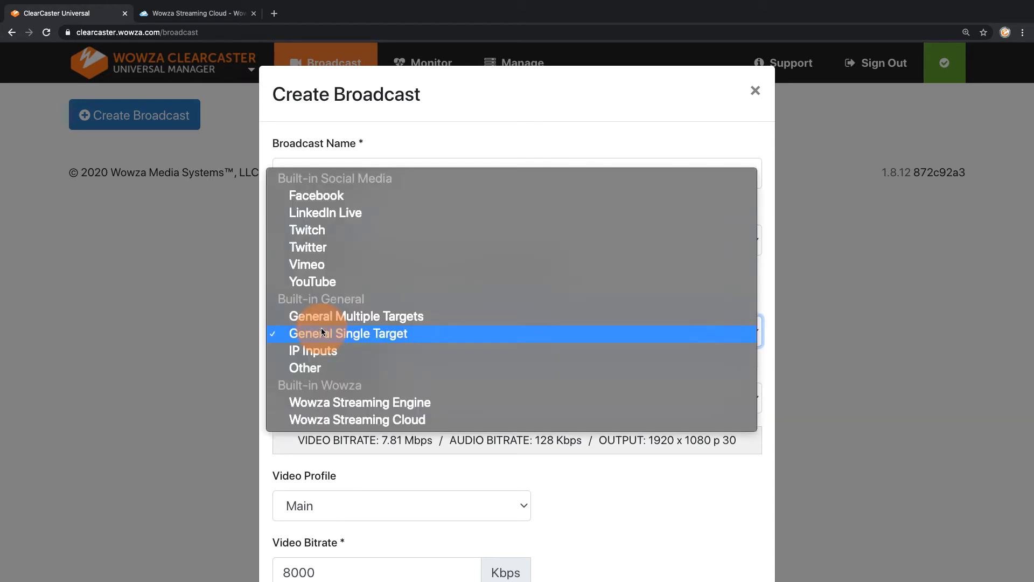
{"action": "left_click", "coordinate": [327, 421]}
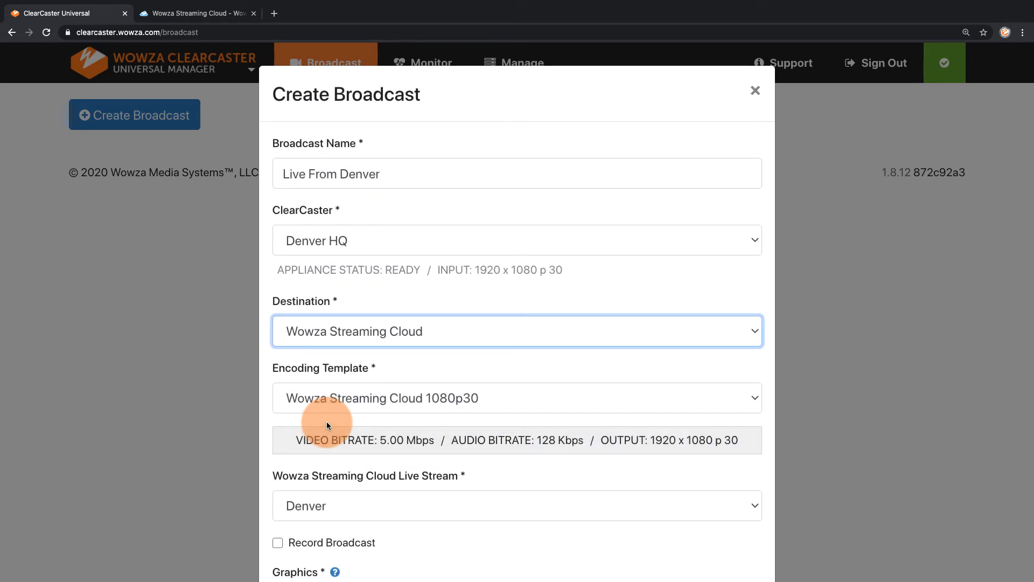
{"action": "scroll", "coordinate": [326, 421], "scroll_direction": "down", "scroll_amount": 4}
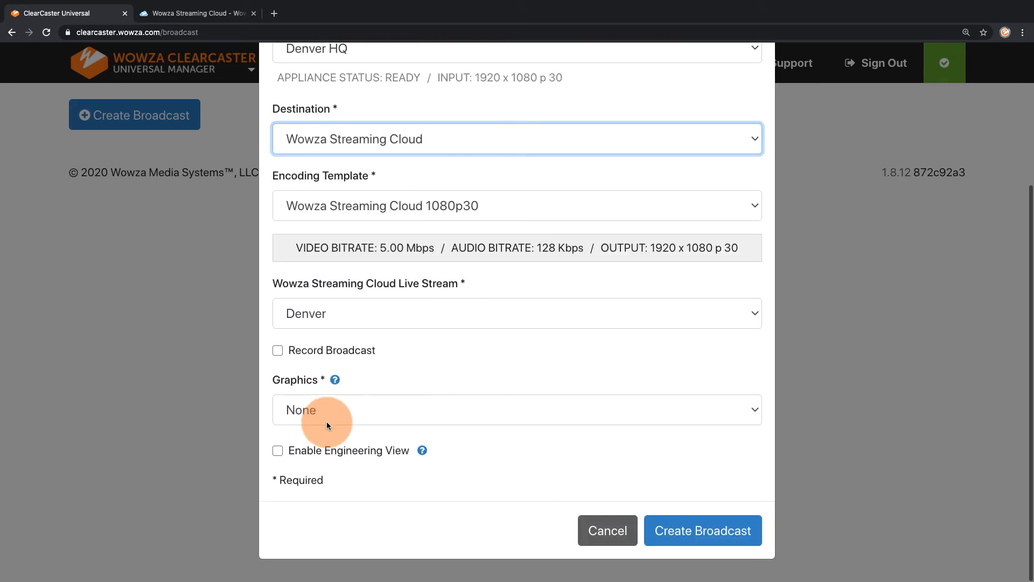
{"action": "left_click", "coordinate": [330, 314]}
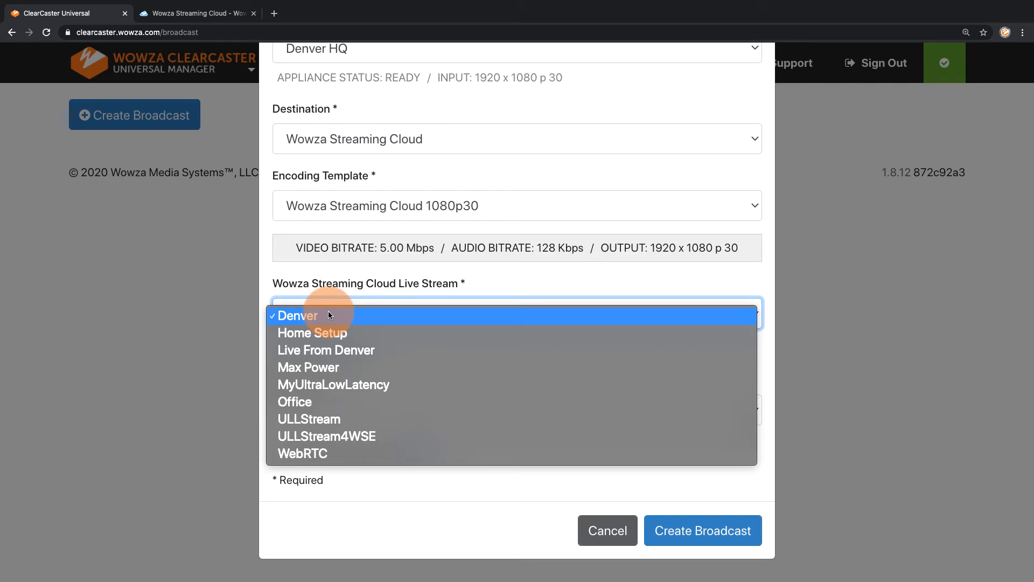
{"action": "left_click", "coordinate": [325, 350]}
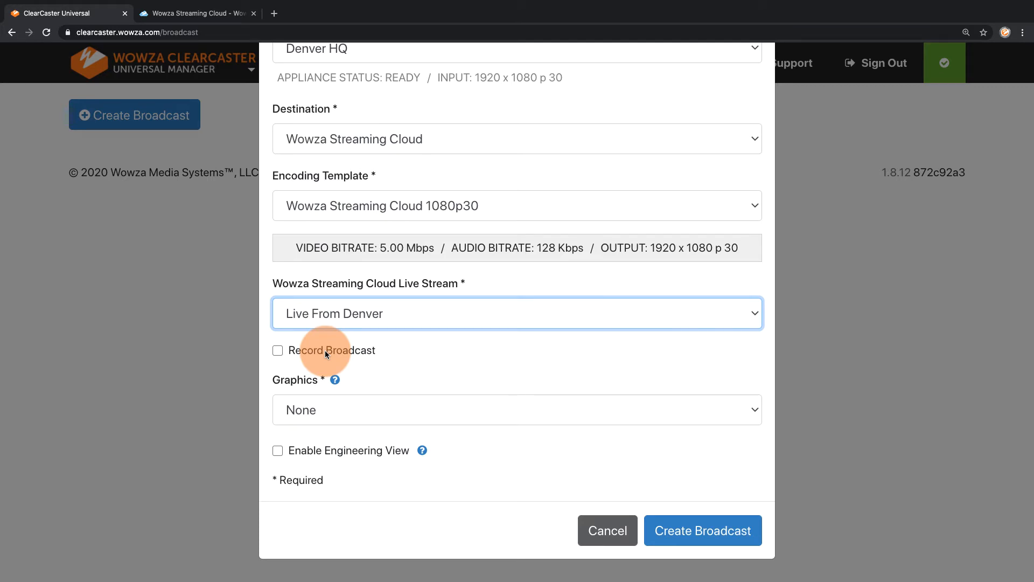
- Create the broadcast with recording enabled and the built-in Verify graphics, and take it live
{"action": "left_click", "coordinate": [324, 350]}
{"action": "left_click", "coordinate": [344, 408]}
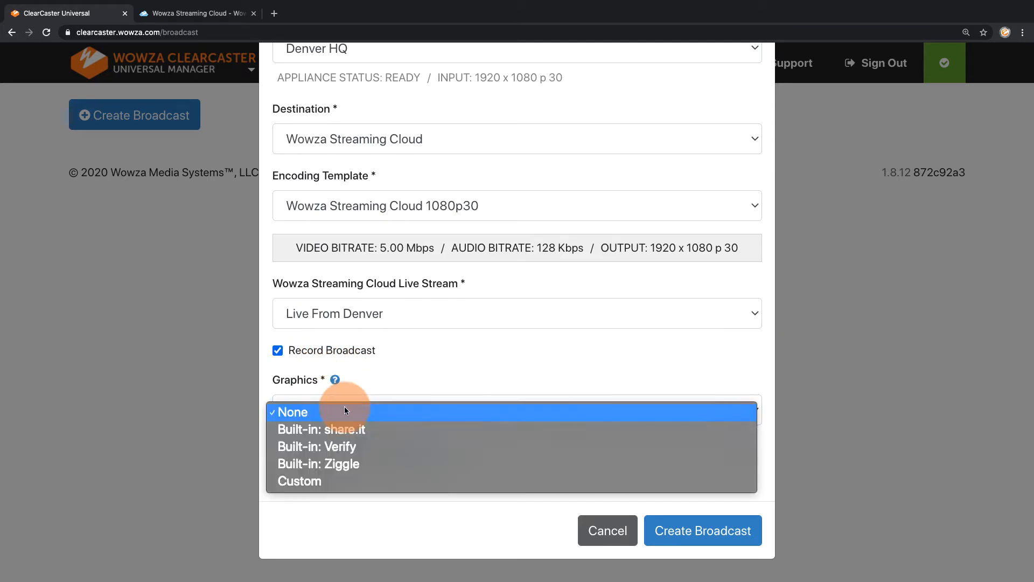
{"action": "left_click", "coordinate": [341, 447]}
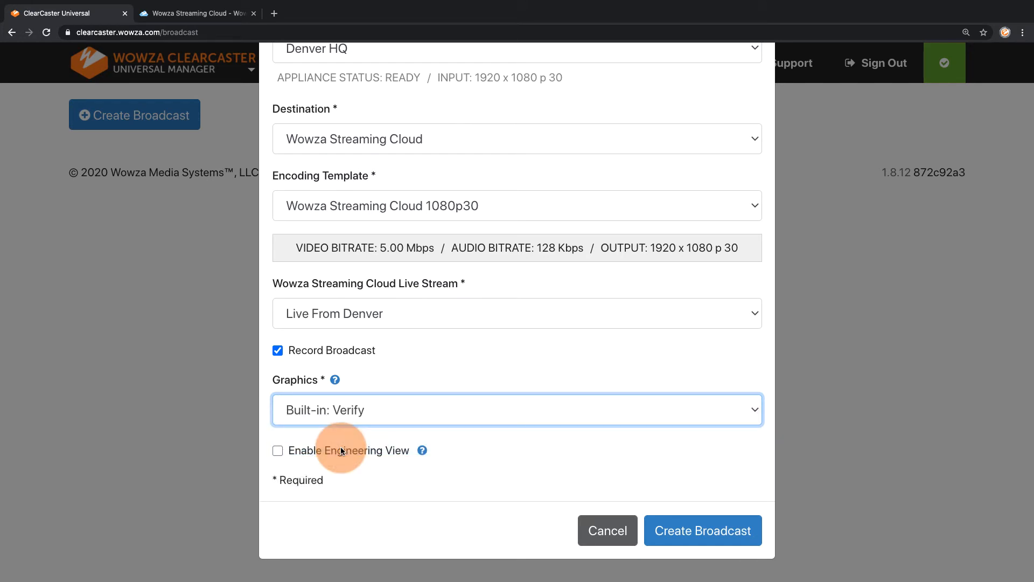
{"action": "left_click", "coordinate": [668, 526]}
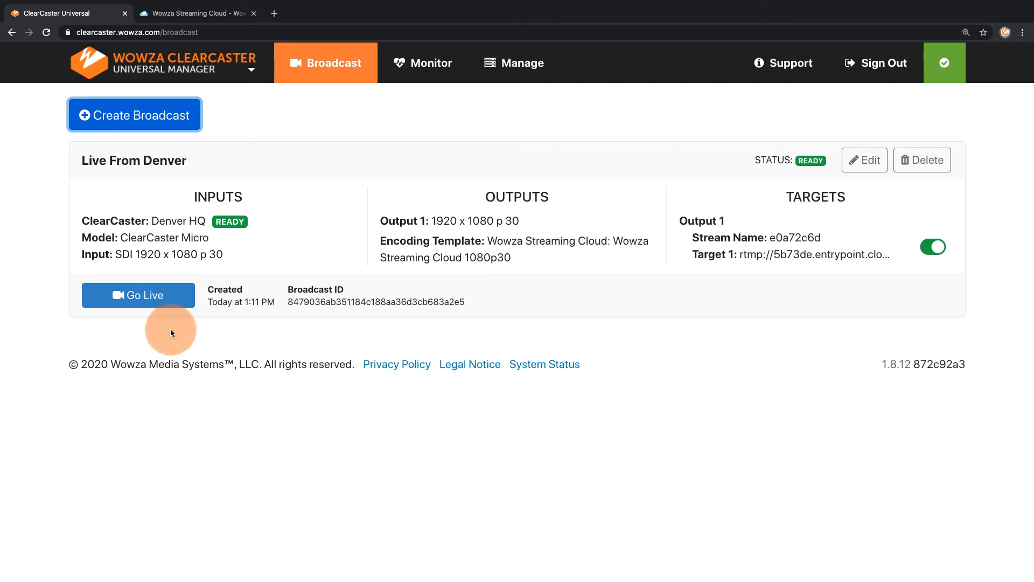
{"action": "left_click", "coordinate": [148, 302]}
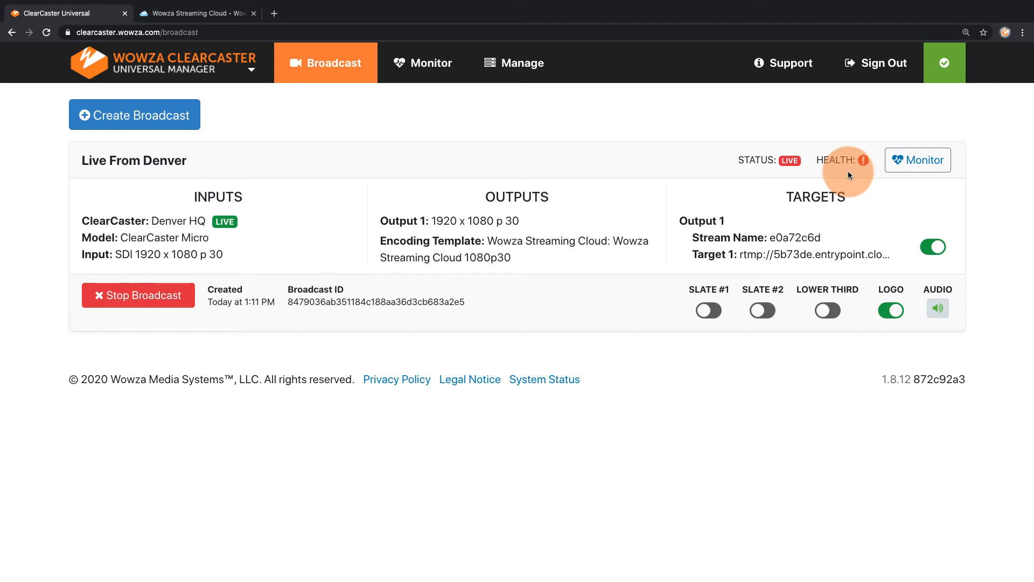
- Examine the live broadcast's health, bitrate and appliance monitoring details and the list of archived broadcasts
{"action": "left_click", "coordinate": [923, 162]}
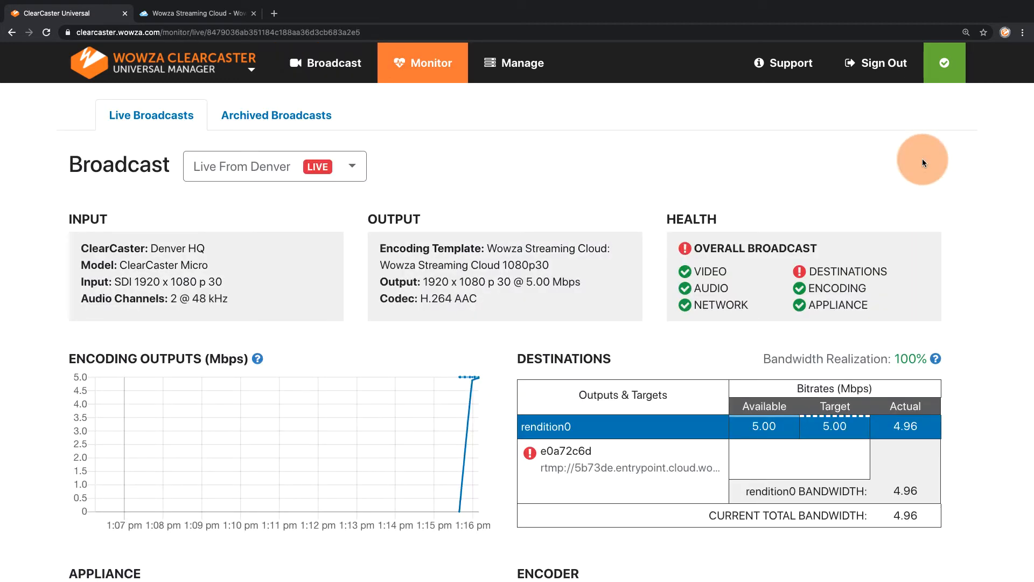
{"action": "scroll", "coordinate": [922, 158], "scroll_direction": "down", "scroll_amount": 5}
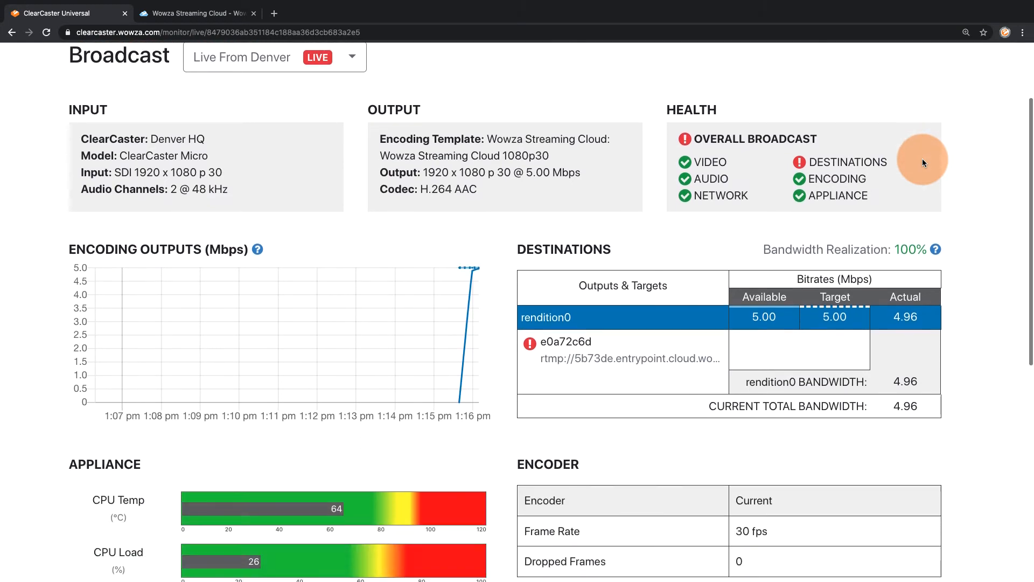
{"action": "scroll", "coordinate": [922, 159], "scroll_direction": "up", "scroll_amount": 5}
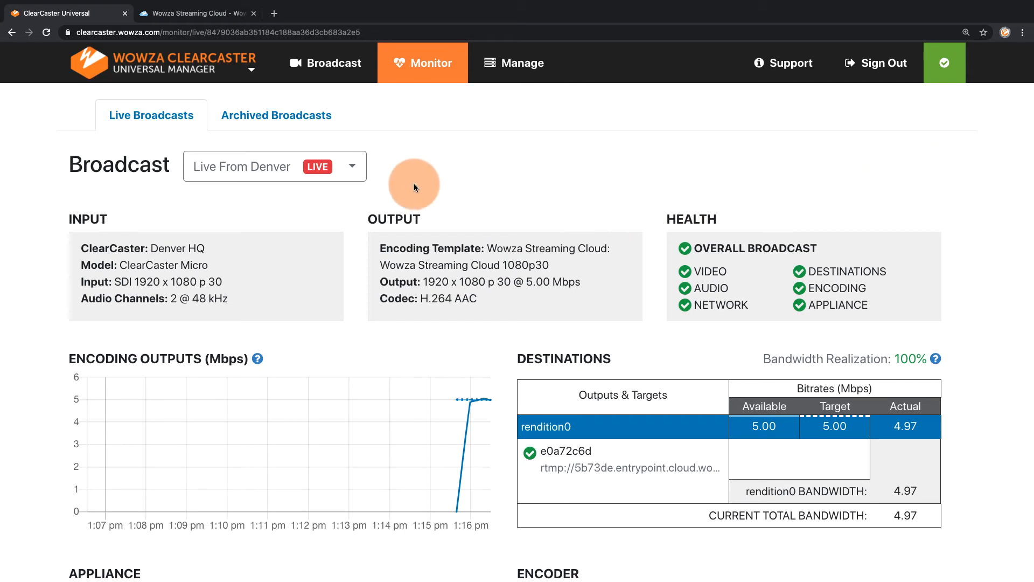
{"action": "left_click", "coordinate": [300, 117]}
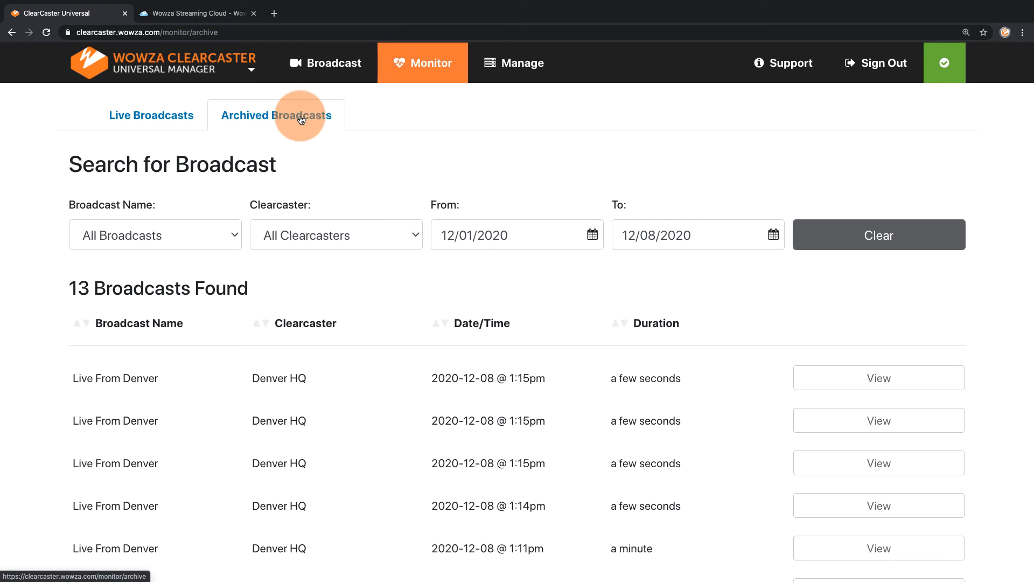
- Return to the live broadcast's controls and turn Slate #2 and the lower third graphic on and back off
{"action": "left_click", "coordinate": [335, 60]}
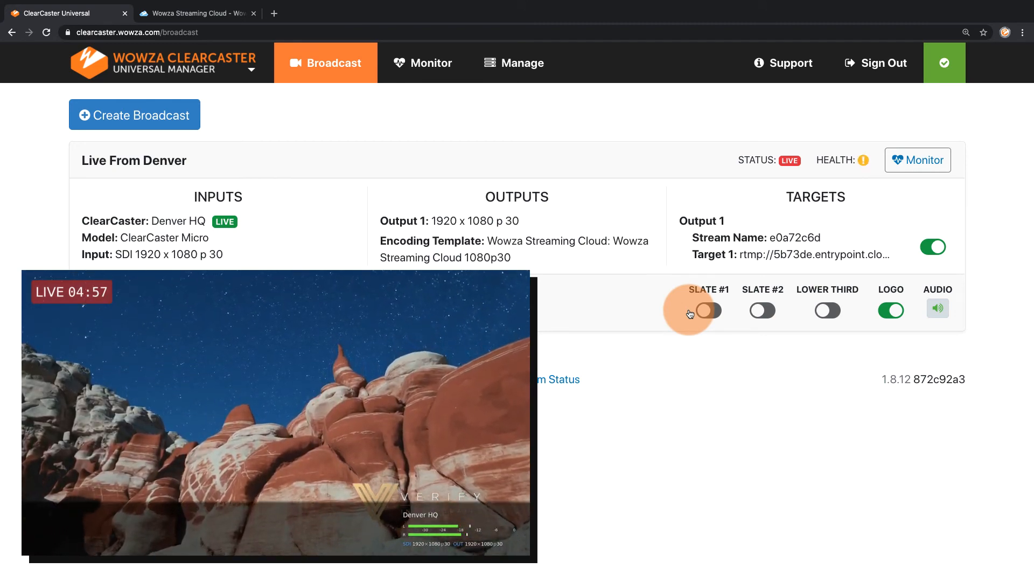
{"action": "left_click", "coordinate": [759, 319]}
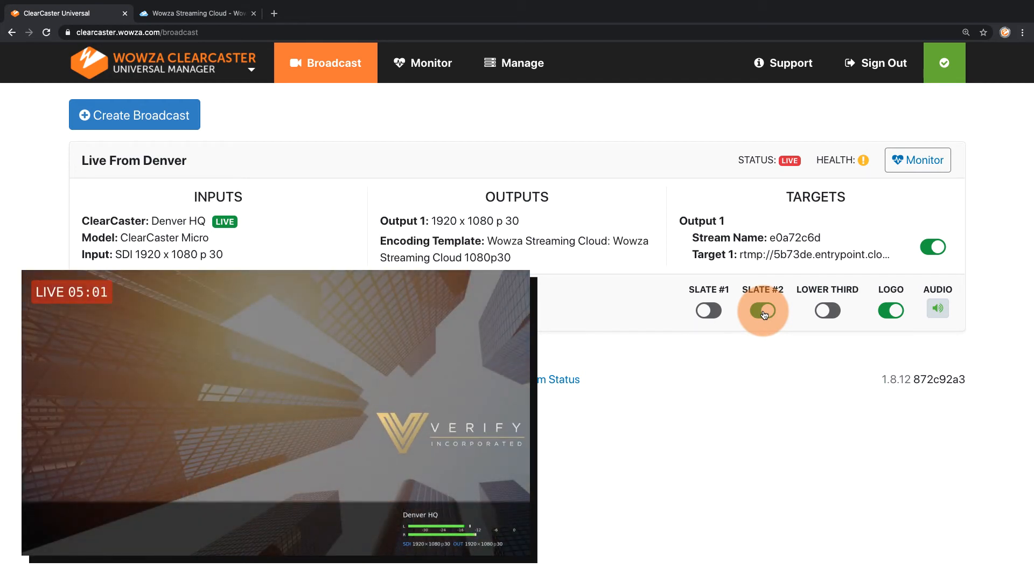
{"action": "left_click", "coordinate": [763, 313]}
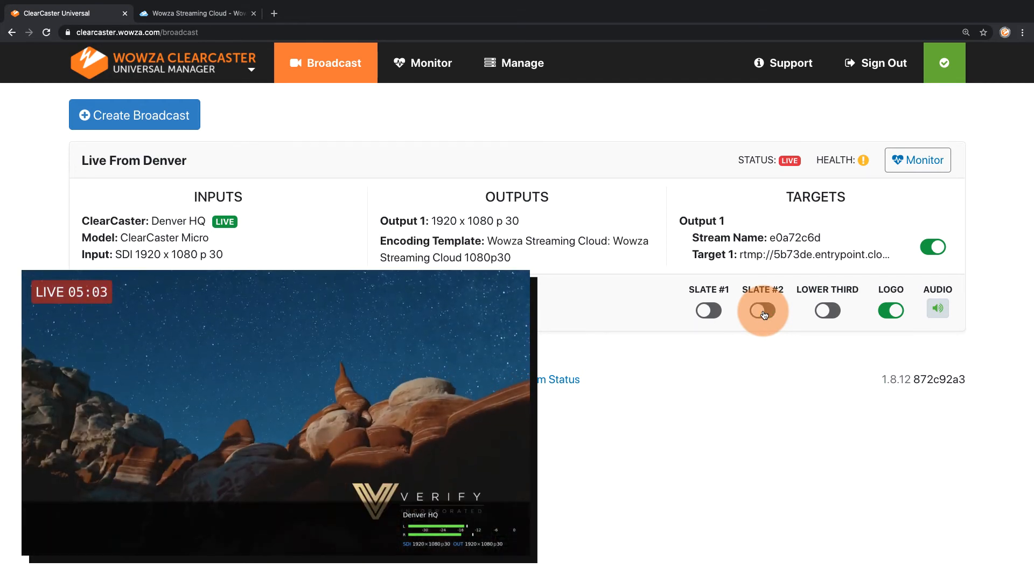
{"action": "left_click", "coordinate": [828, 315]}
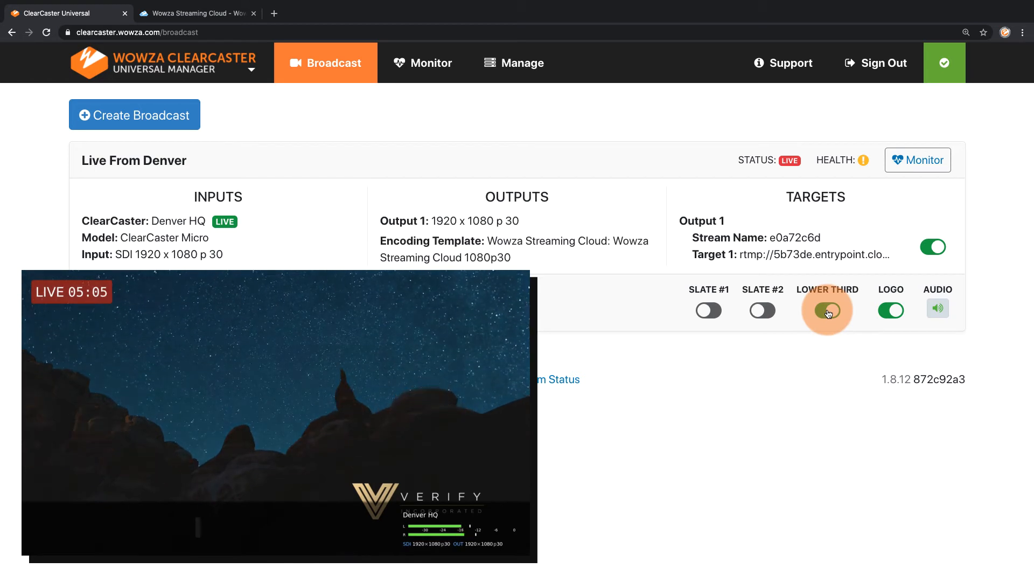
{"action": "left_click", "coordinate": [828, 311]}
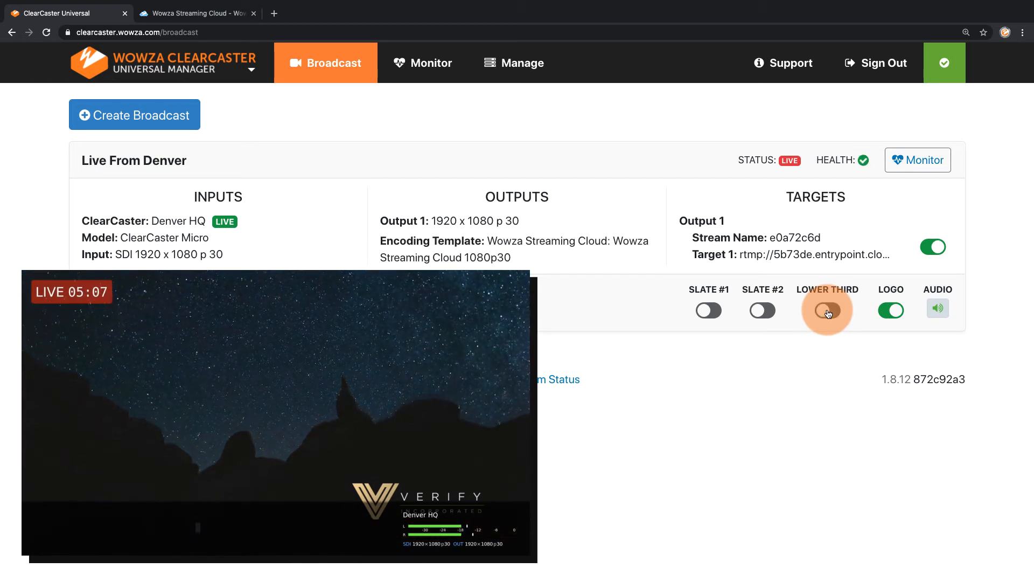
{"action": "left_click", "coordinate": [889, 311]}
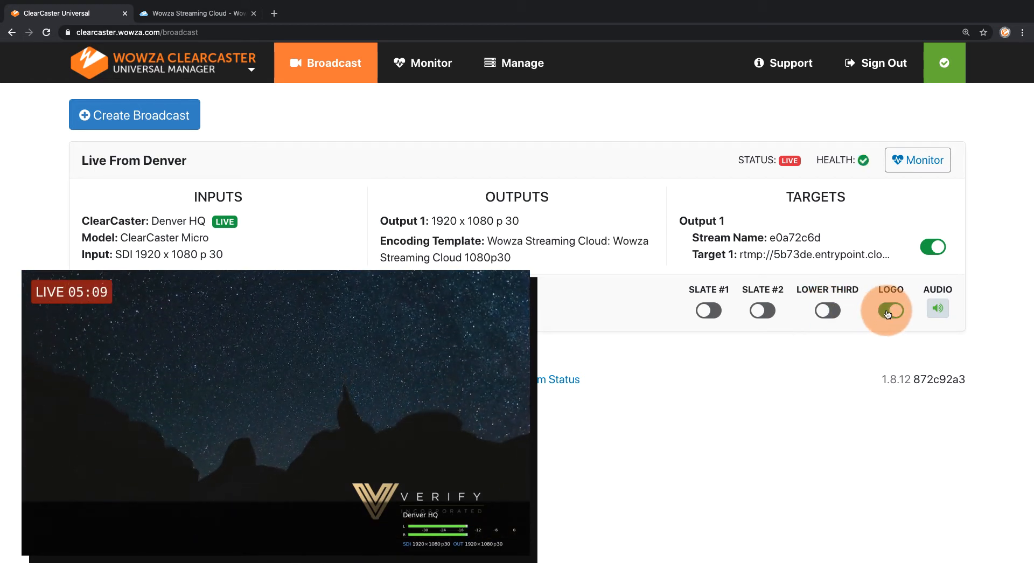
- Open the Verify graphics package and review the Slate #2 settings, closing the editor without saving
{"action": "left_click", "coordinate": [530, 69]}
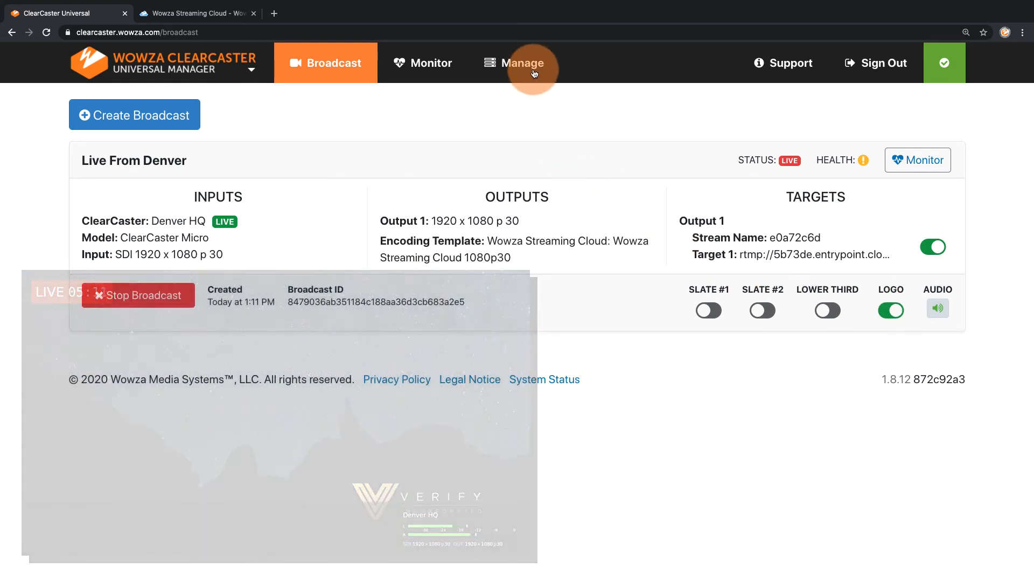
{"action": "left_click", "coordinate": [548, 116]}
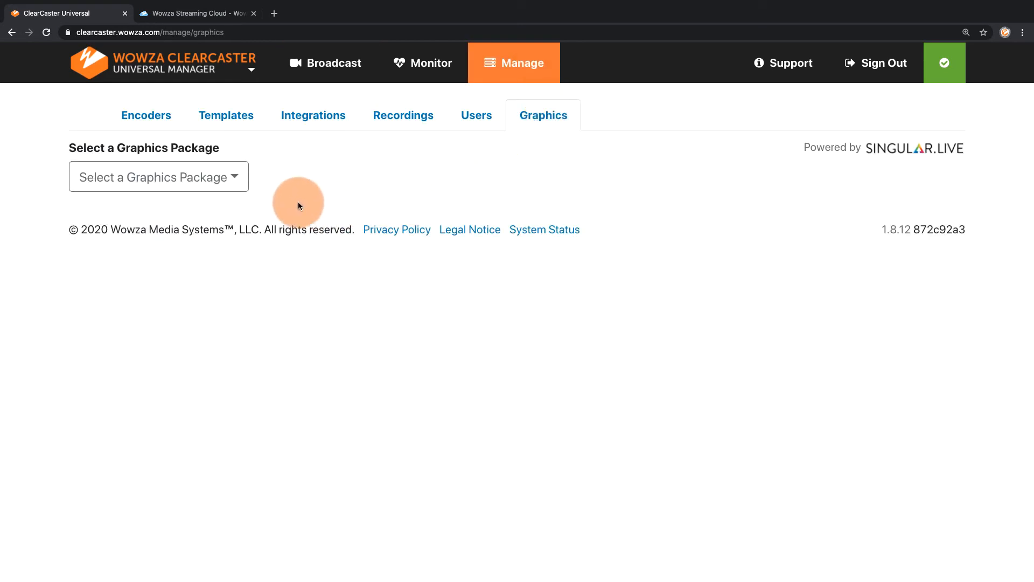
{"action": "left_click", "coordinate": [237, 179]}
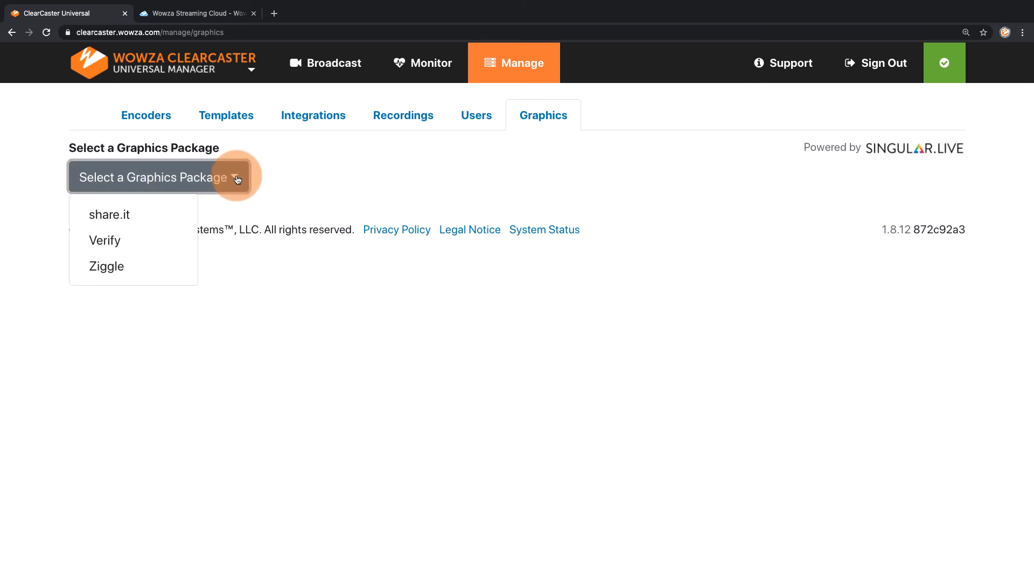
{"action": "left_click", "coordinate": [159, 240]}
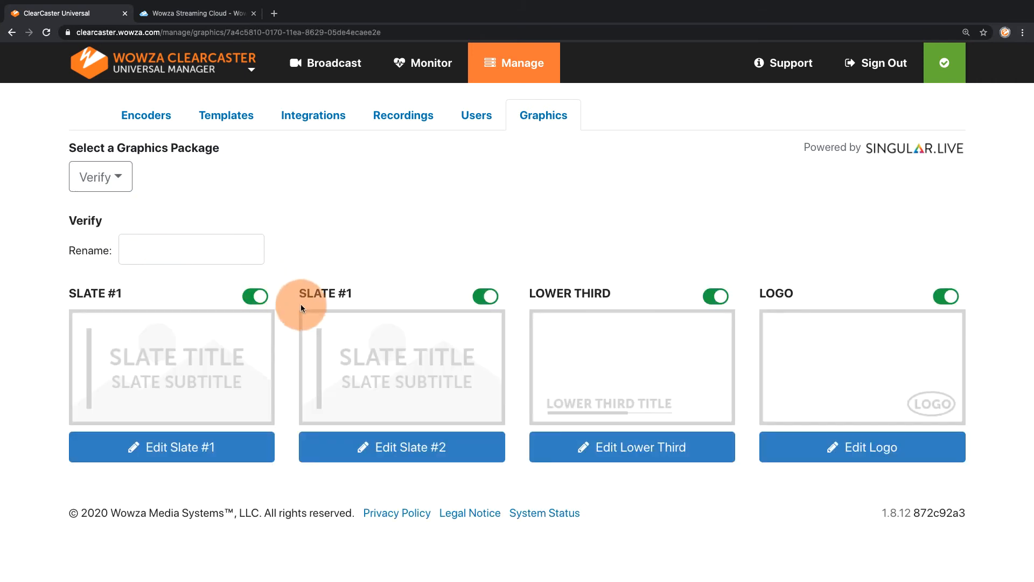
{"action": "left_click", "coordinate": [326, 443]}
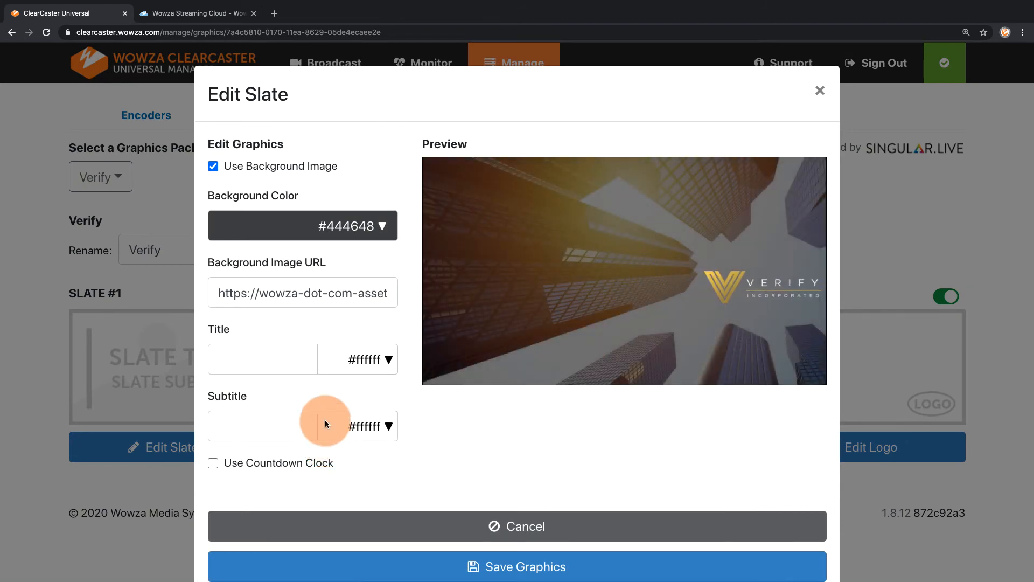
{"action": "left_click_drag", "start_coordinate": [210, 293], "coordinate": [508, 386]}
{"action": "left_click", "coordinate": [513, 462]}
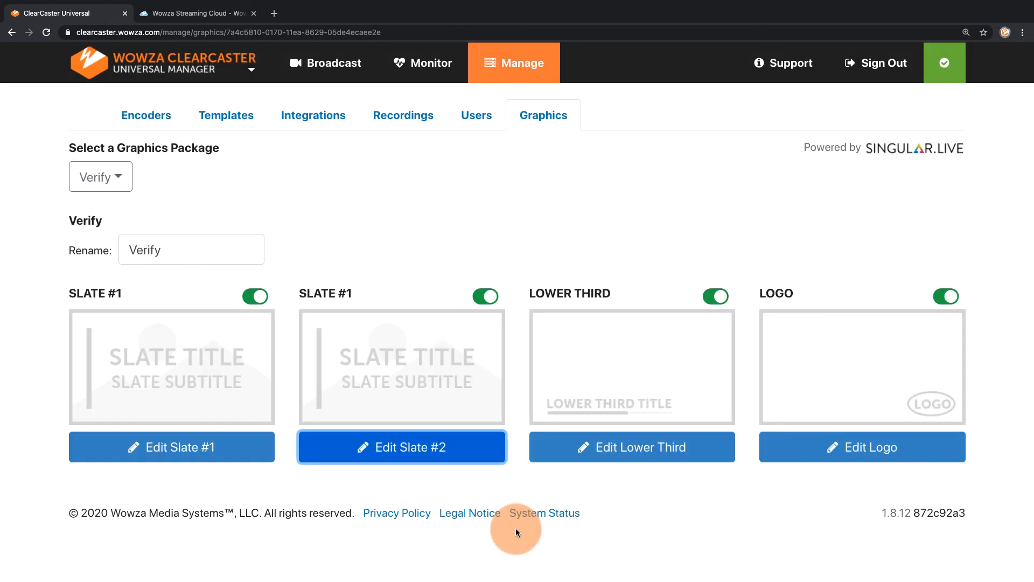
- Disable both slates in the Verify graphics package and return to the live broadcast's controls
{"action": "left_click", "coordinate": [475, 298]}
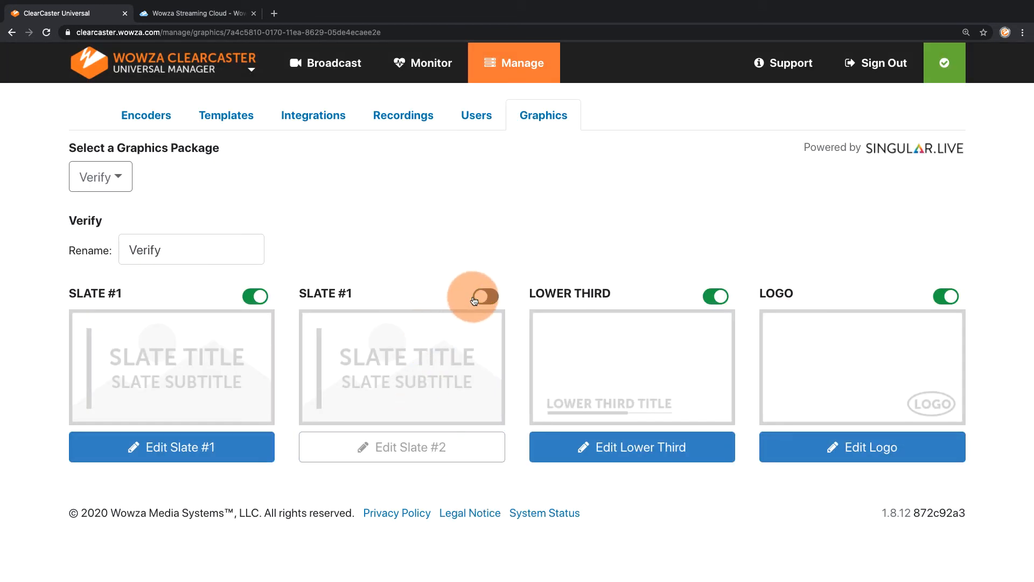
{"action": "left_click", "coordinate": [247, 297]}
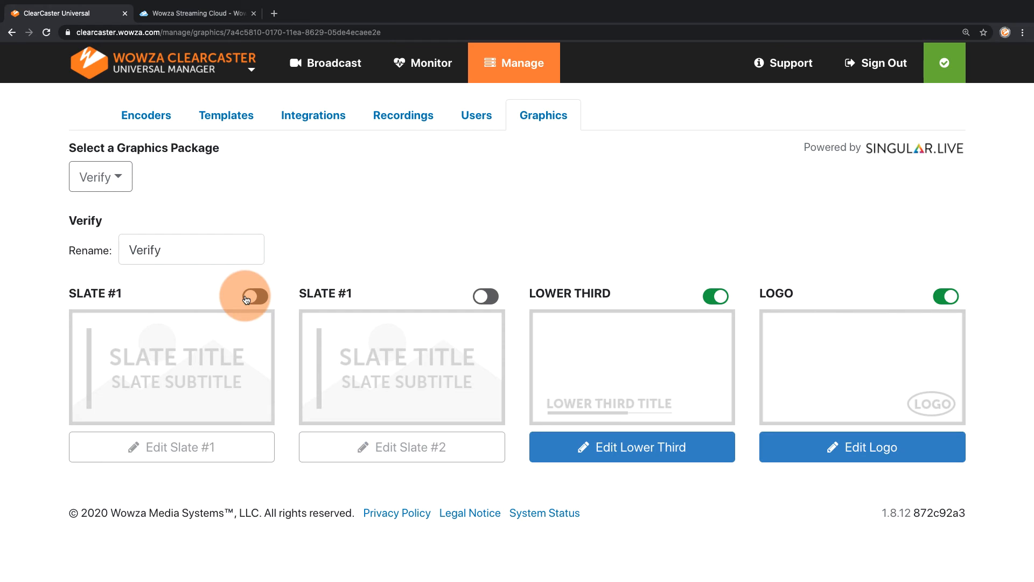
{"action": "left_click", "coordinate": [326, 60]}
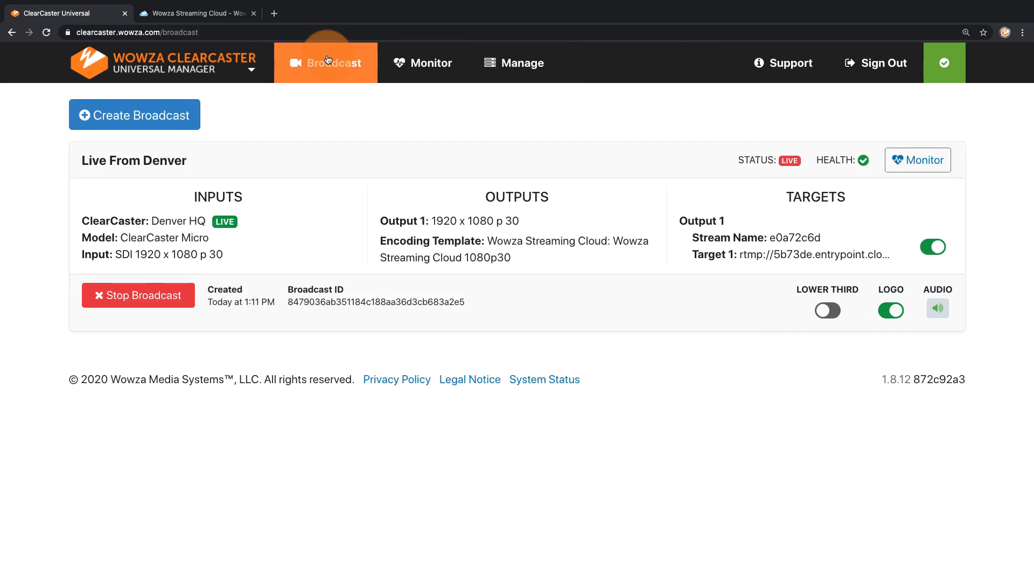
- Stop the Live From Denver broadcast and open the list of its recordings
{"action": "left_click", "coordinate": [136, 295]}
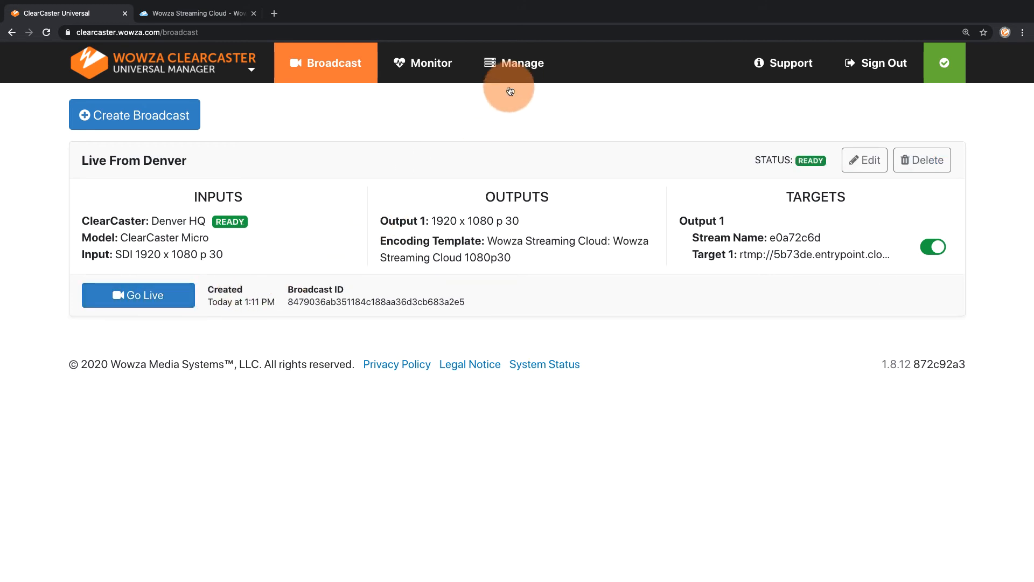
{"action": "left_click", "coordinate": [512, 64]}
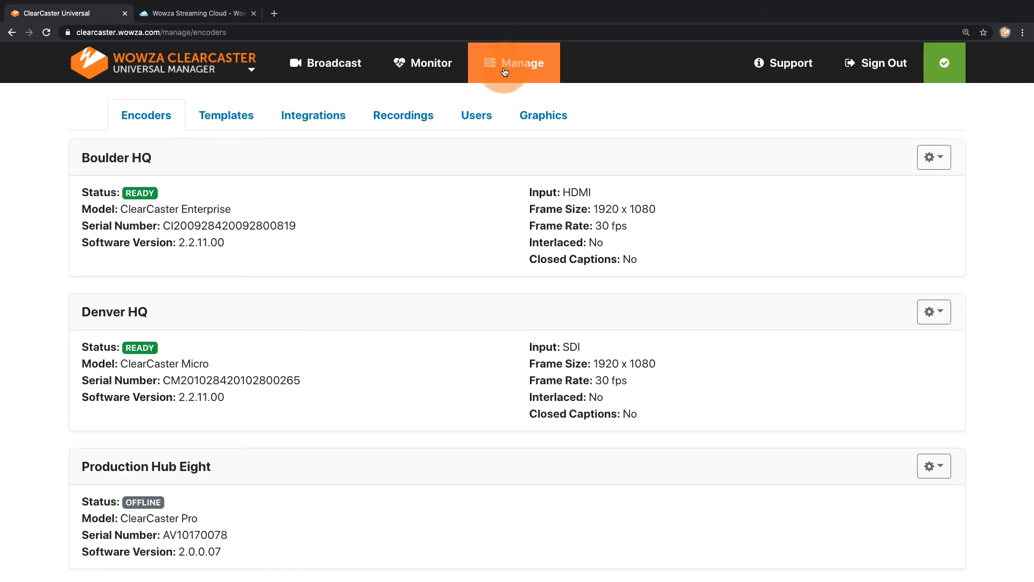
{"action": "left_click", "coordinate": [409, 121]}
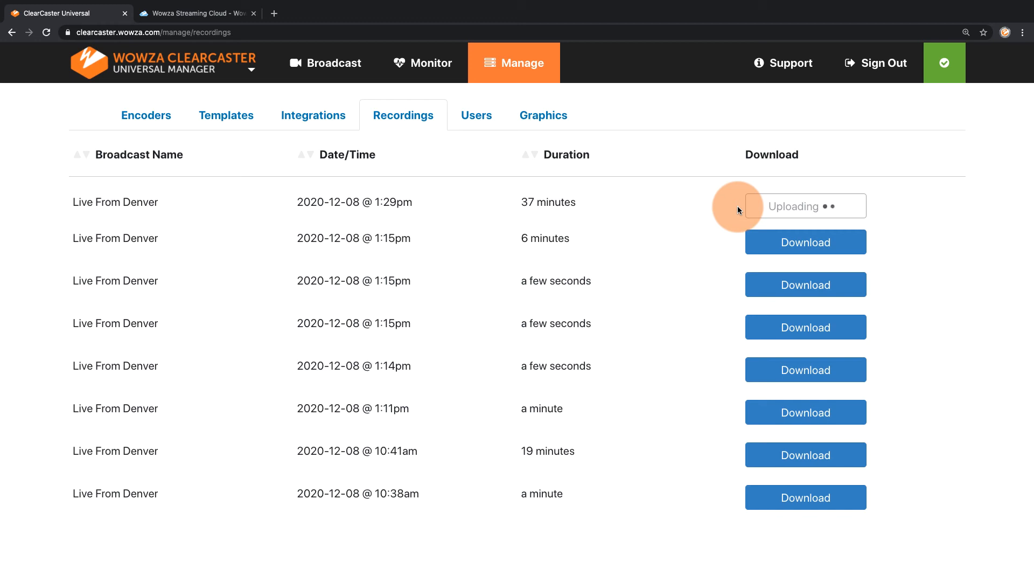
- Select the Wowza Streaming Cloud 1080p30 template for the ClearCaster Micro and examine its JSON through the video encoding configuration
{"action": "left_click", "coordinate": [228, 120]}
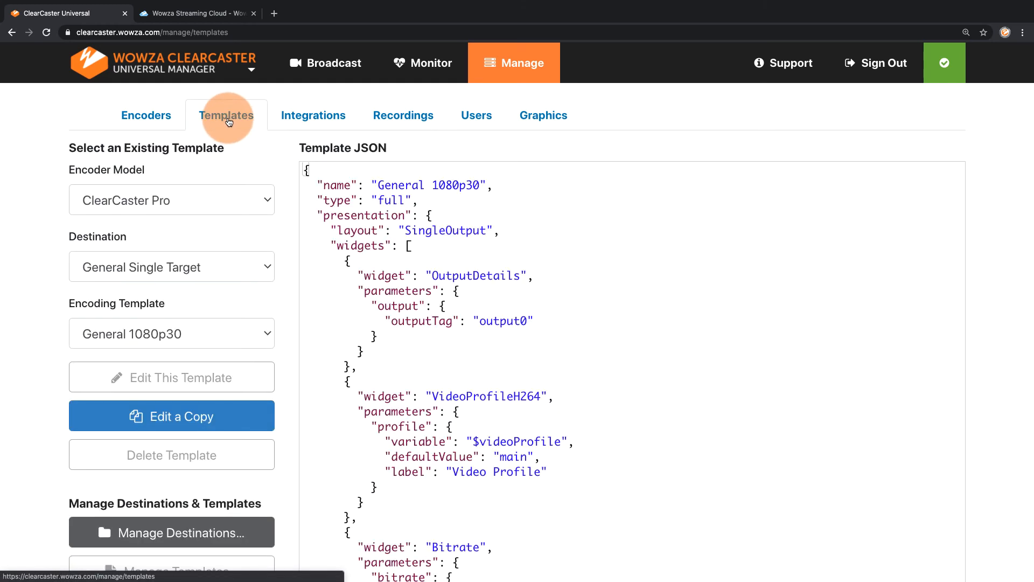
{"action": "left_click", "coordinate": [184, 200]}
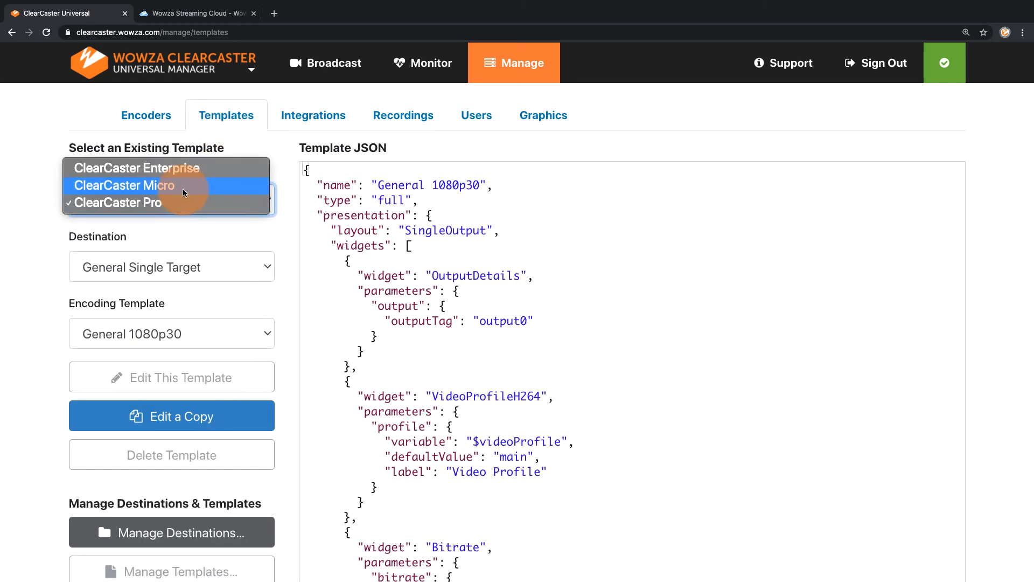
{"action": "left_click", "coordinate": [182, 189]}
{"action": "left_click", "coordinate": [179, 266]}
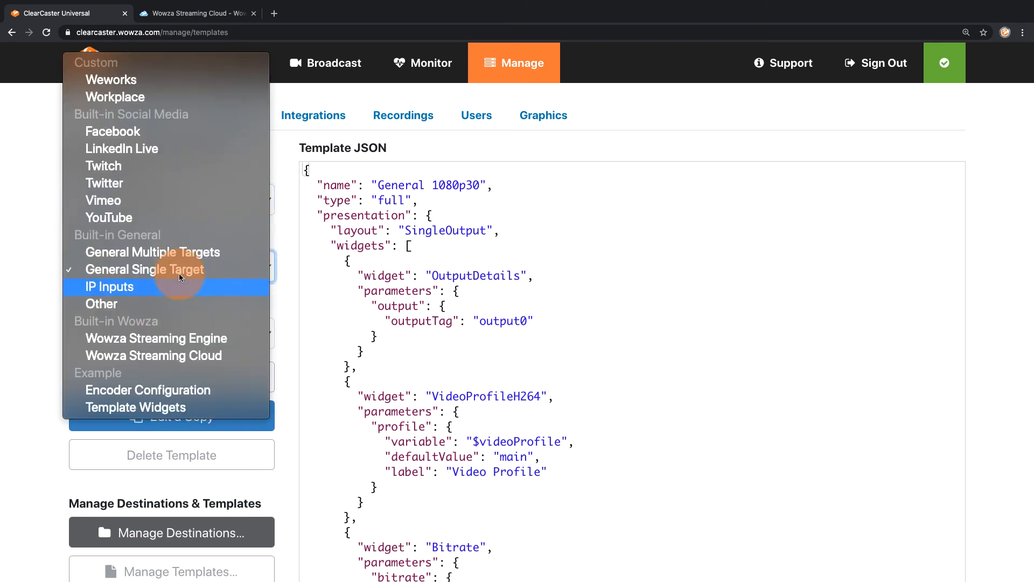
{"action": "left_click", "coordinate": [187, 355]}
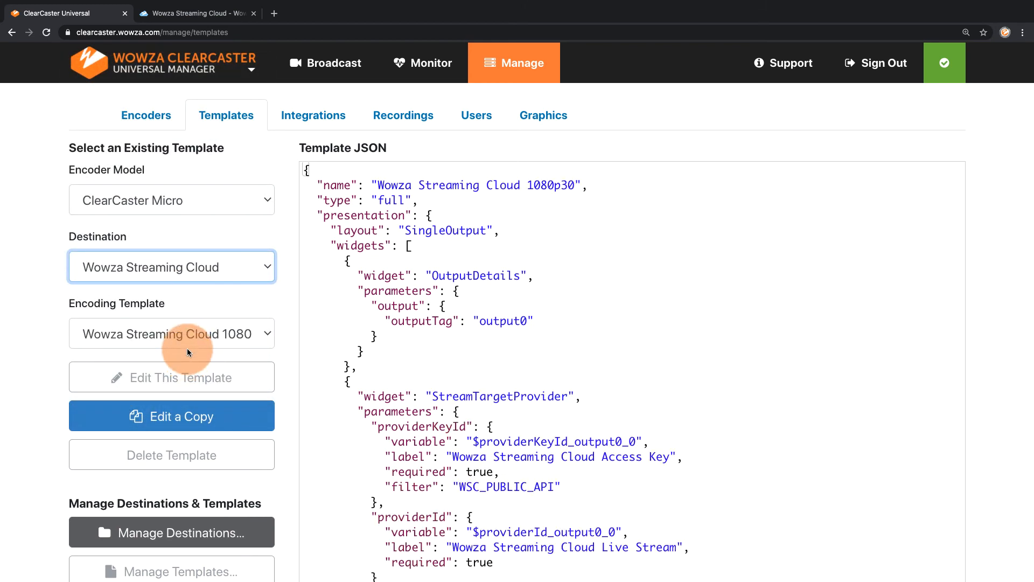
{"action": "left_click", "coordinate": [188, 340]}
{"action": "left_click", "coordinate": [188, 343]}
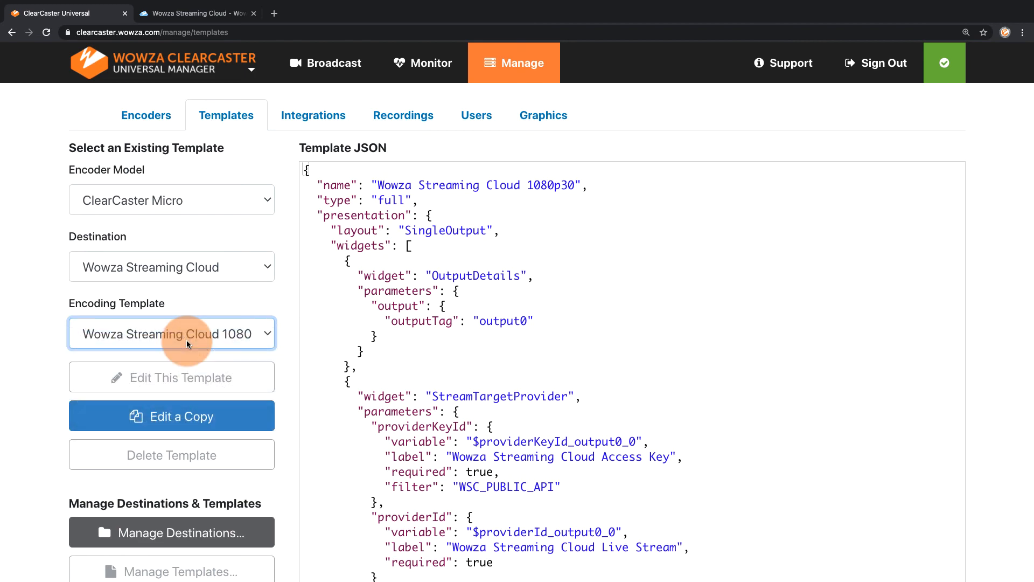
{"action": "scroll", "coordinate": [396, 323], "scroll_direction": "down", "scroll_amount": 6}
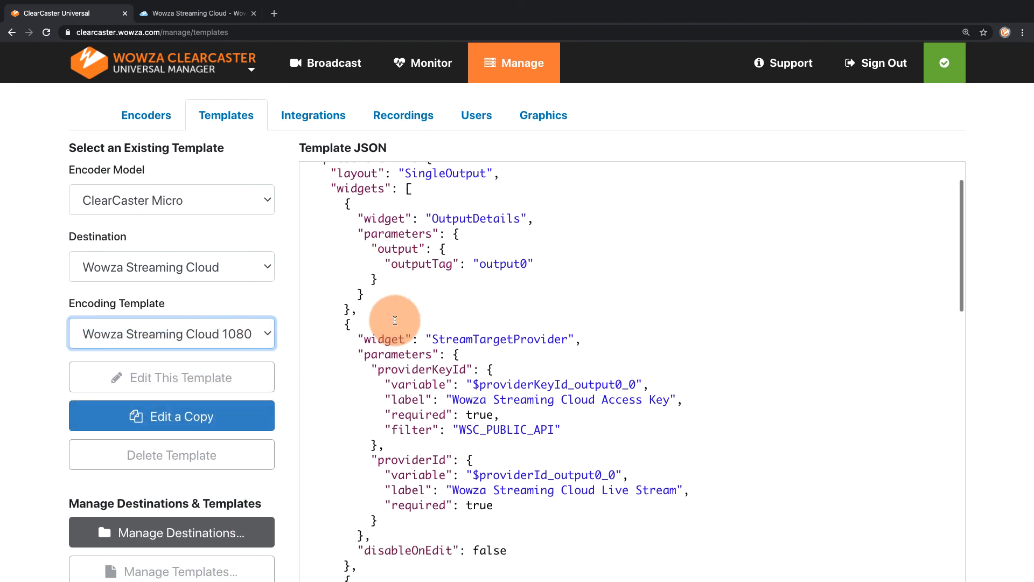
{"action": "scroll", "coordinate": [395, 321], "scroll_direction": "down", "scroll_amount": 9}
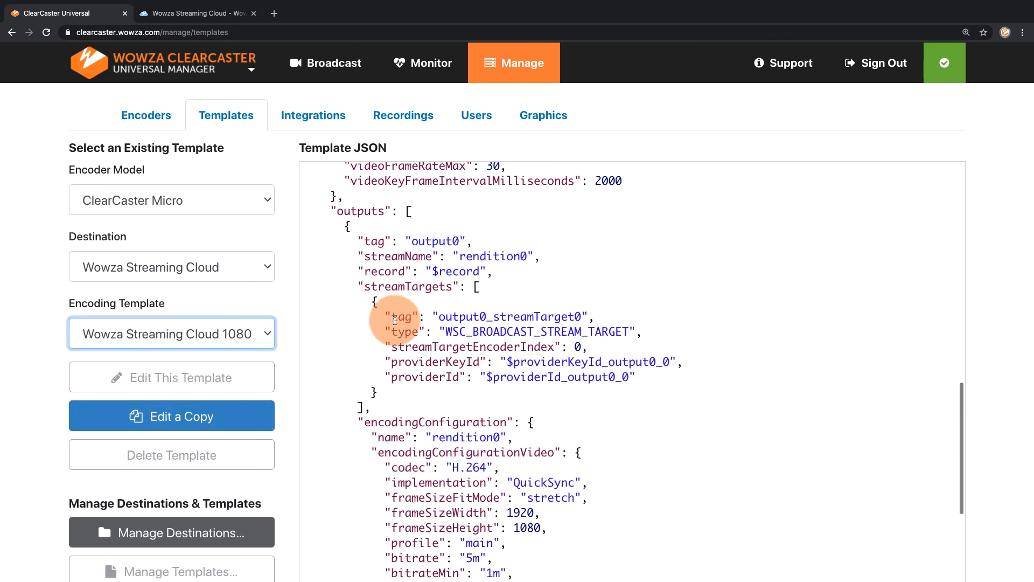
{"action": "scroll", "coordinate": [395, 321], "scroll_direction": "down", "scroll_amount": 3}
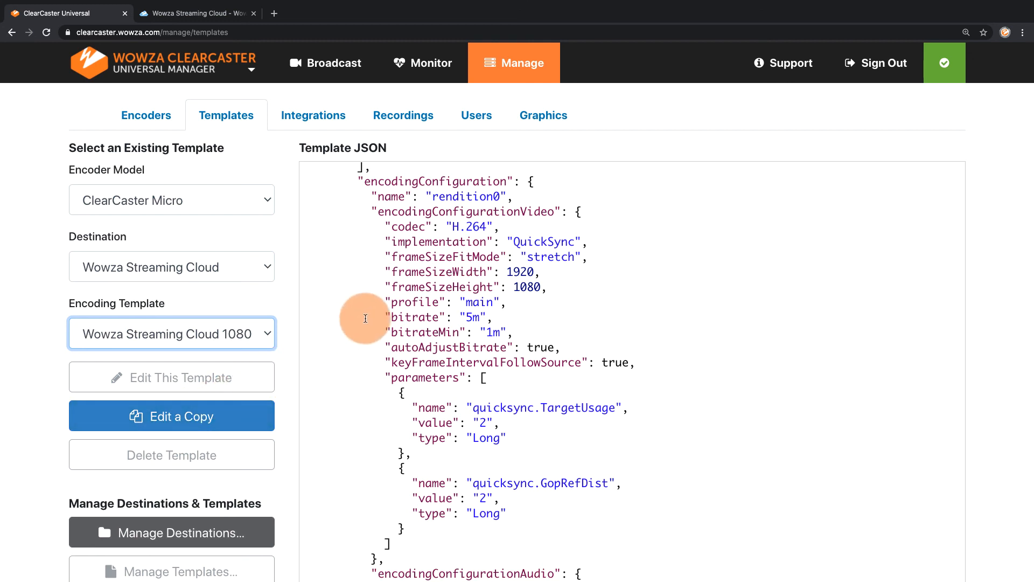
- Limit user access to admins only, make the second listed support user an admin, and return to the broadcast overview
{"action": "left_click", "coordinate": [482, 119]}
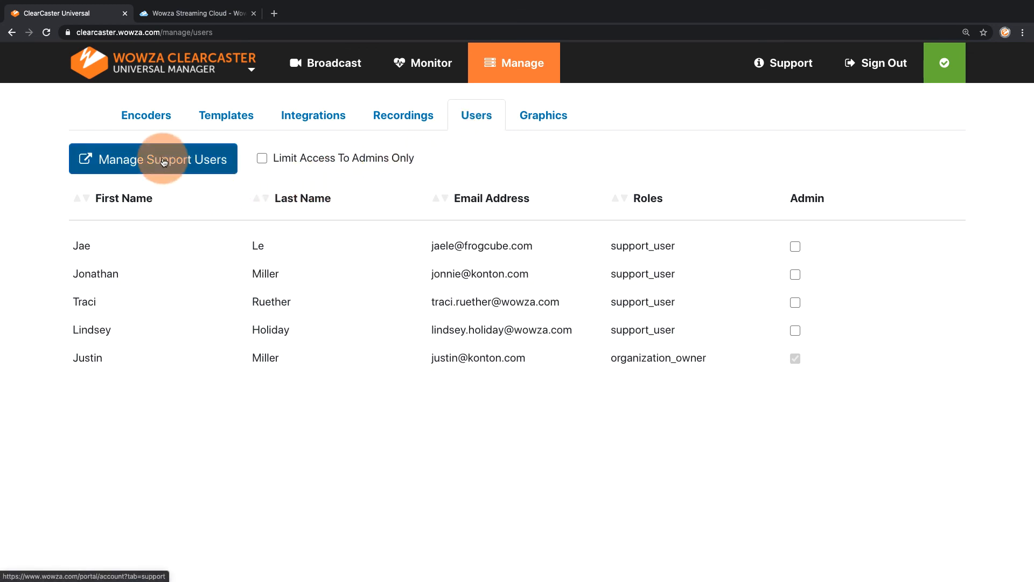
{"action": "left_click", "coordinate": [262, 160]}
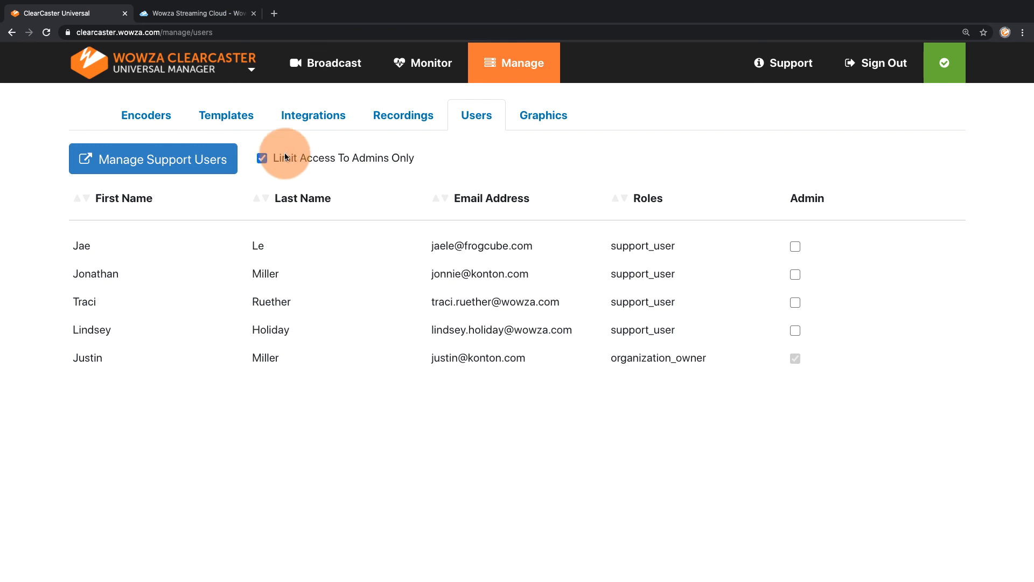
{"action": "left_click", "coordinate": [795, 275]}
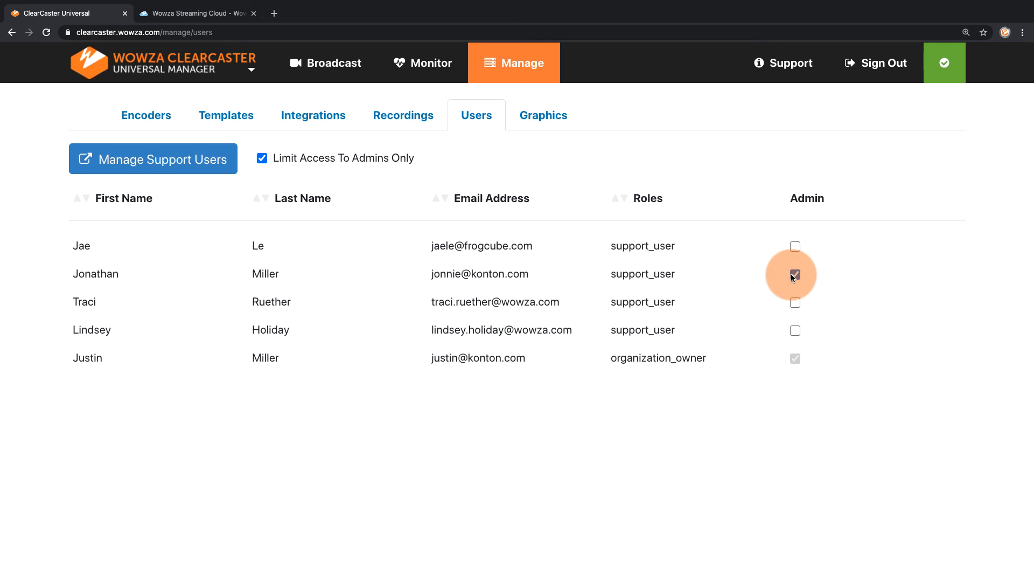
{"action": "left_click", "coordinate": [172, 75]}
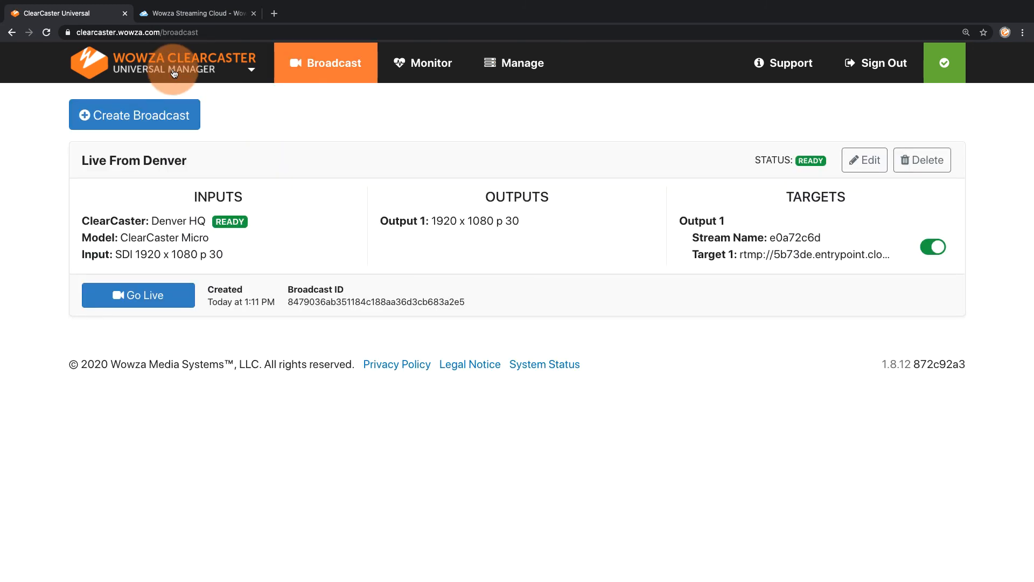